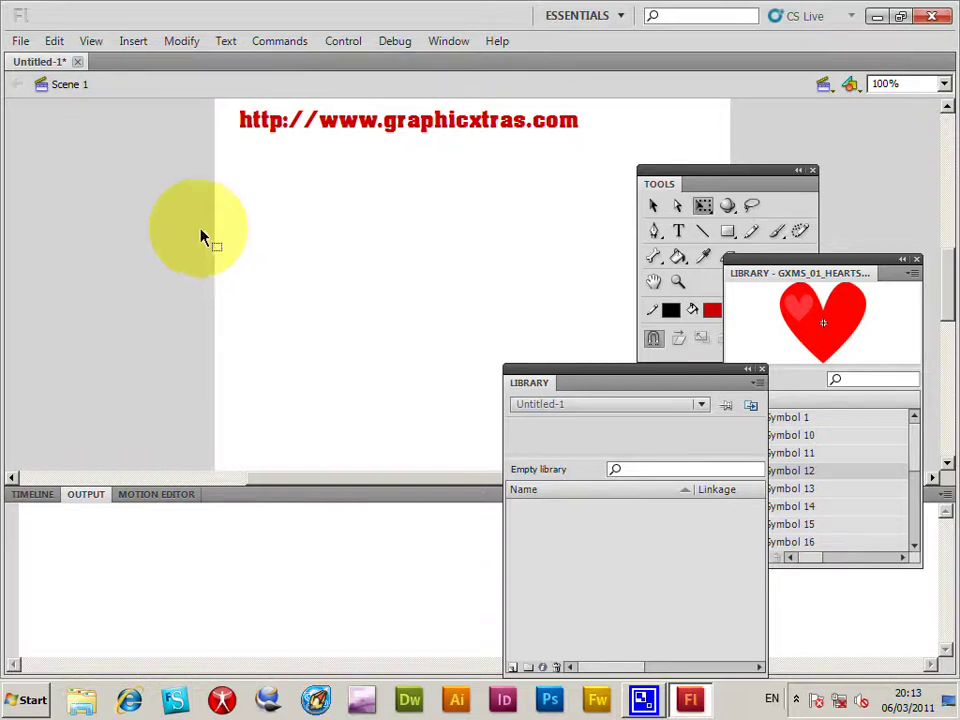
Step: Locate GXMS_01_Hearts_001.fla via File > Import > Open External Library, then cancel the dialog
left_click(21, 43)
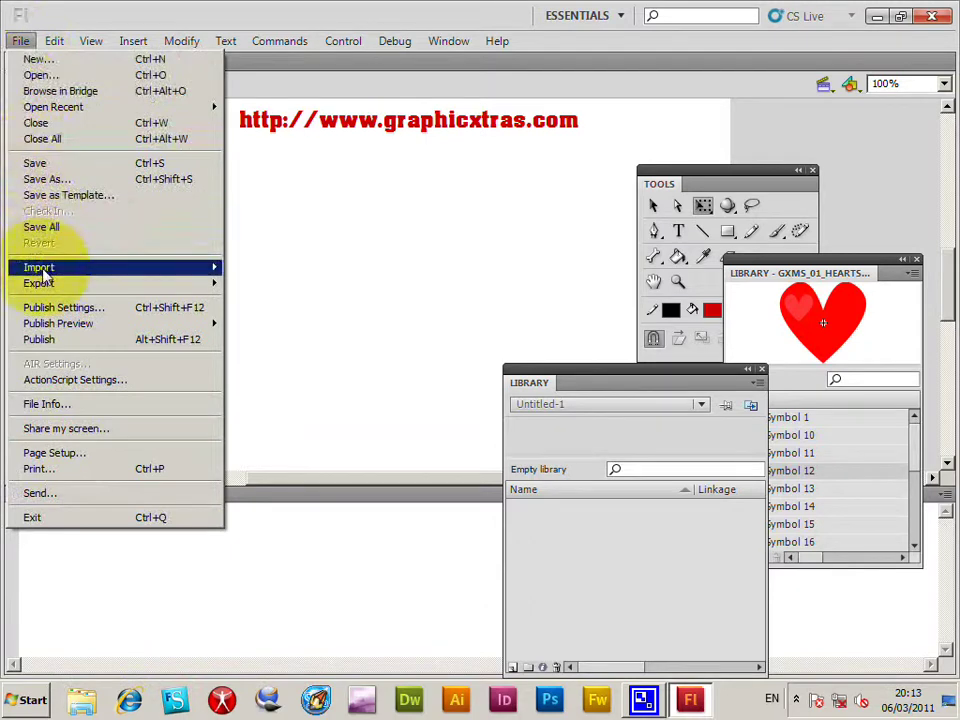
mouse_move(42, 278)
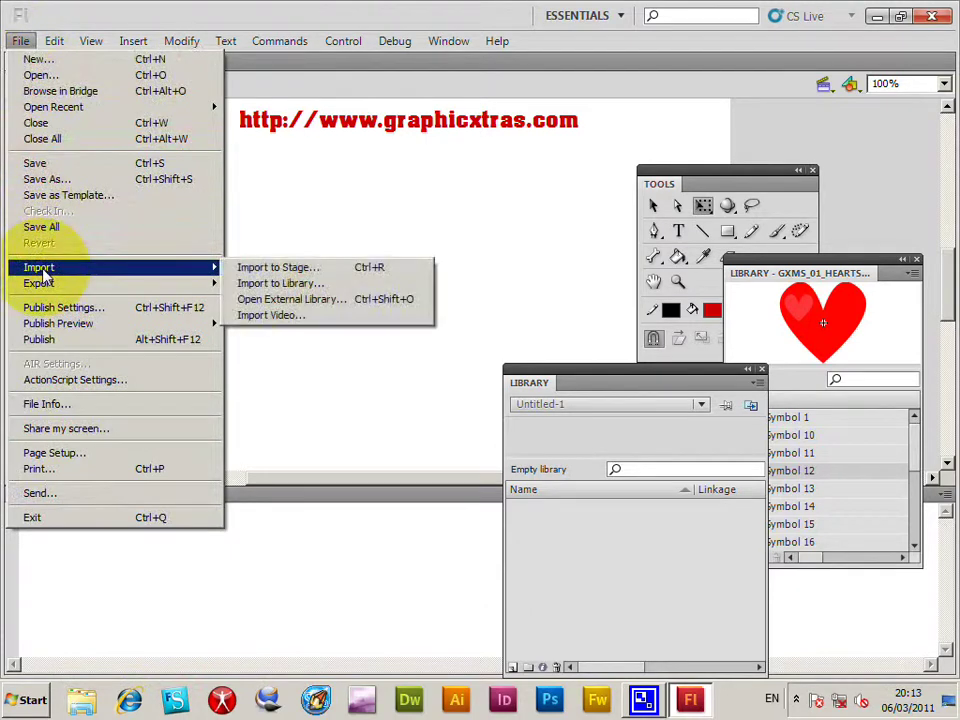
left_click(336, 311)
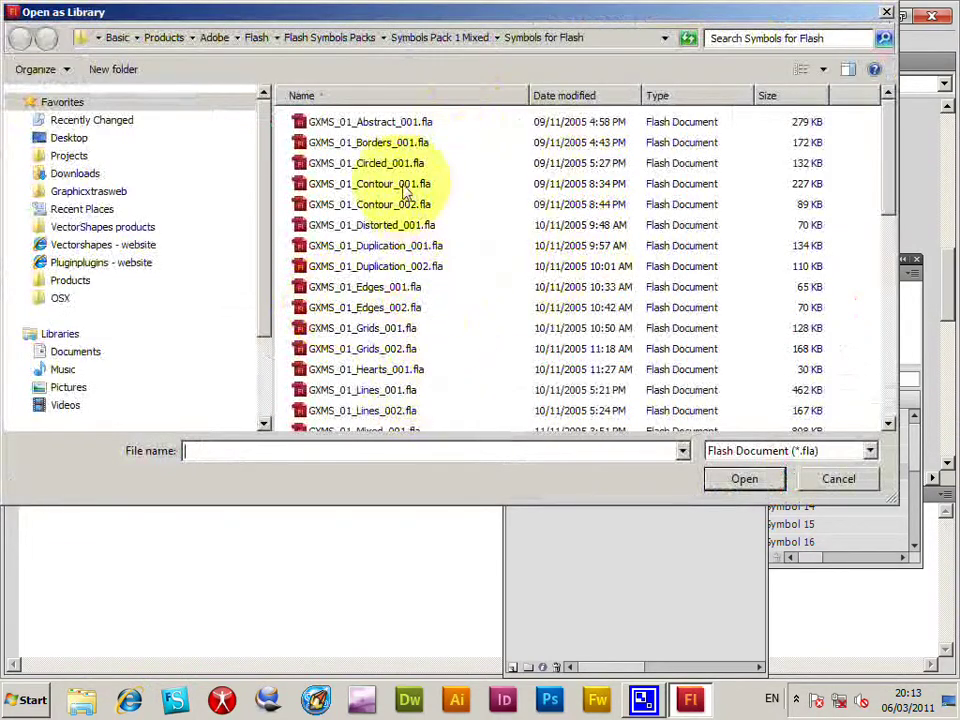
left_click(381, 368)
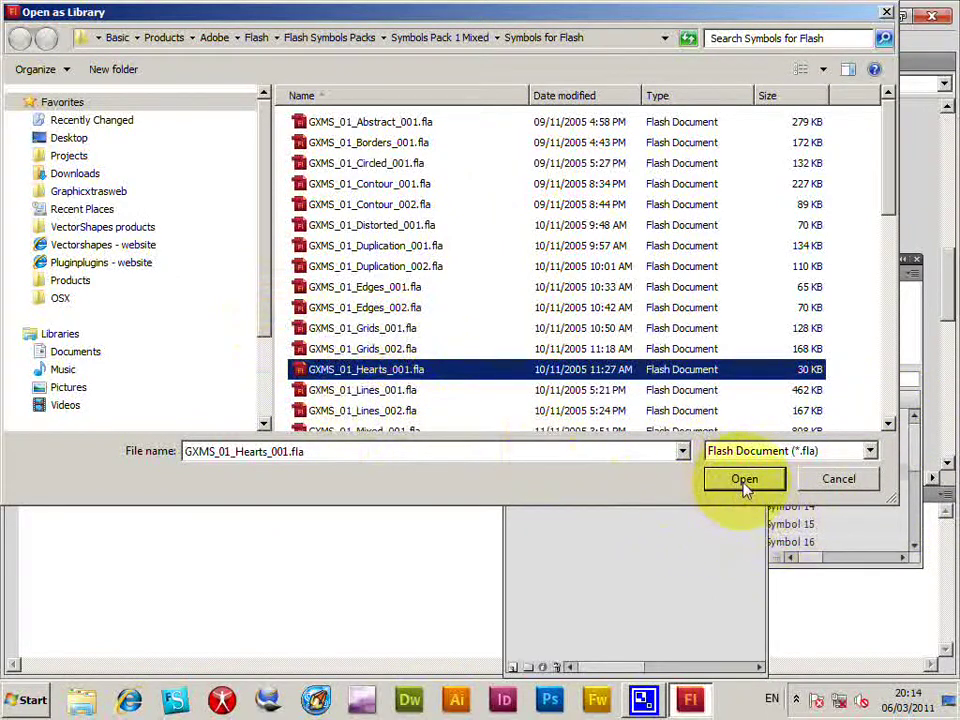
left_click(840, 483)
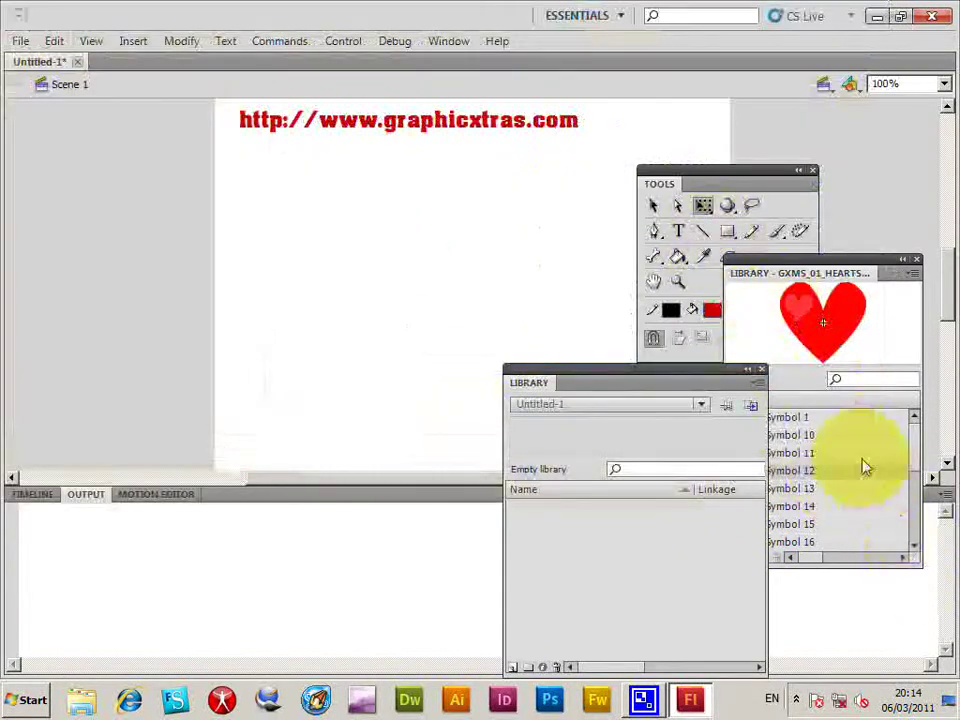
Step: Drag the Symbol 12 heart from the hearts library onto the stage
left_click(814, 474)
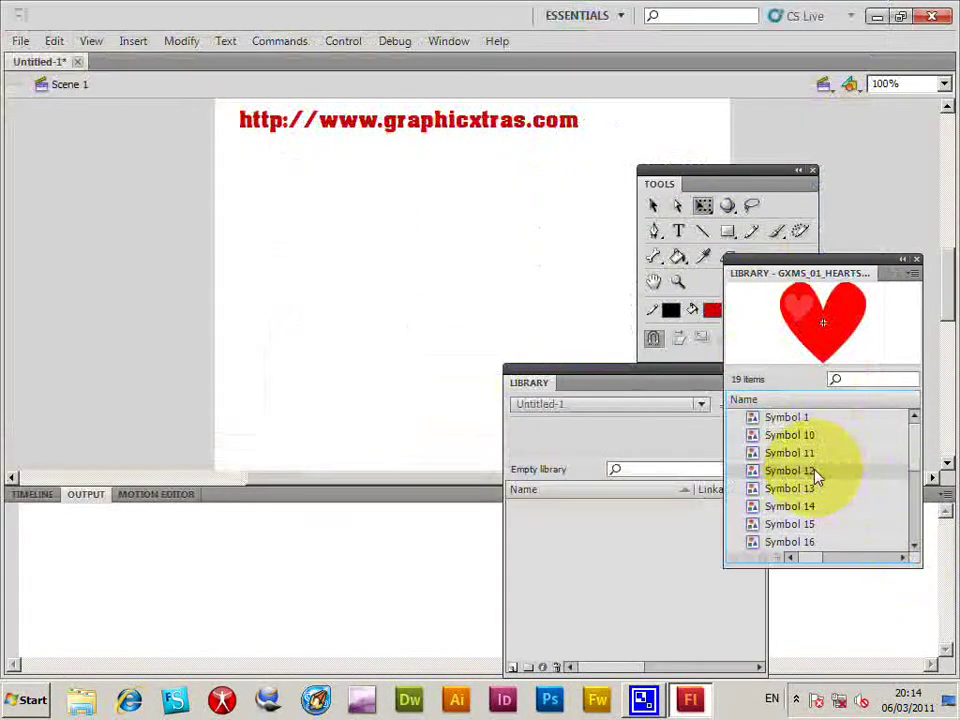
left_click_drag(806, 480, 392, 336)
left_click(583, 476)
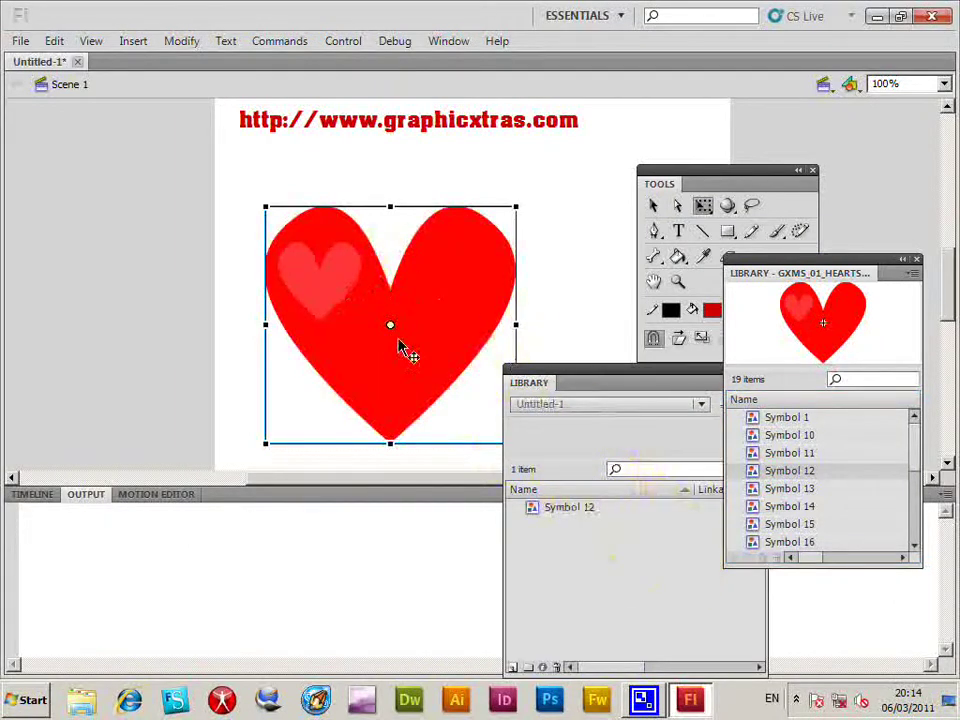
left_click(322, 205)
left_click_drag(624, 606, 565, 530)
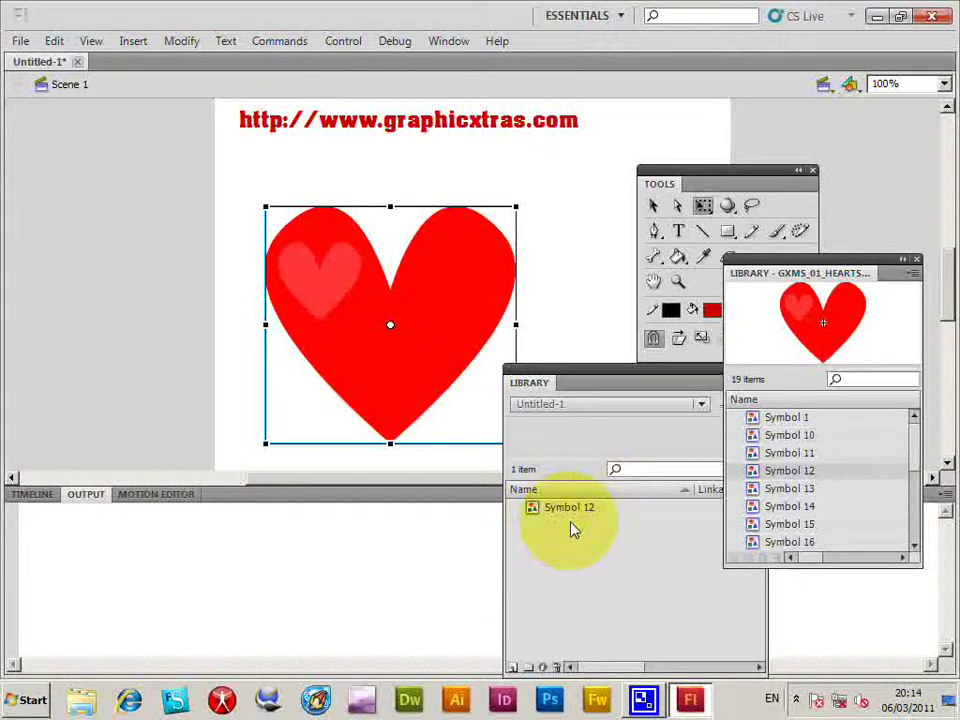
left_click_drag(573, 530, 540, 392)
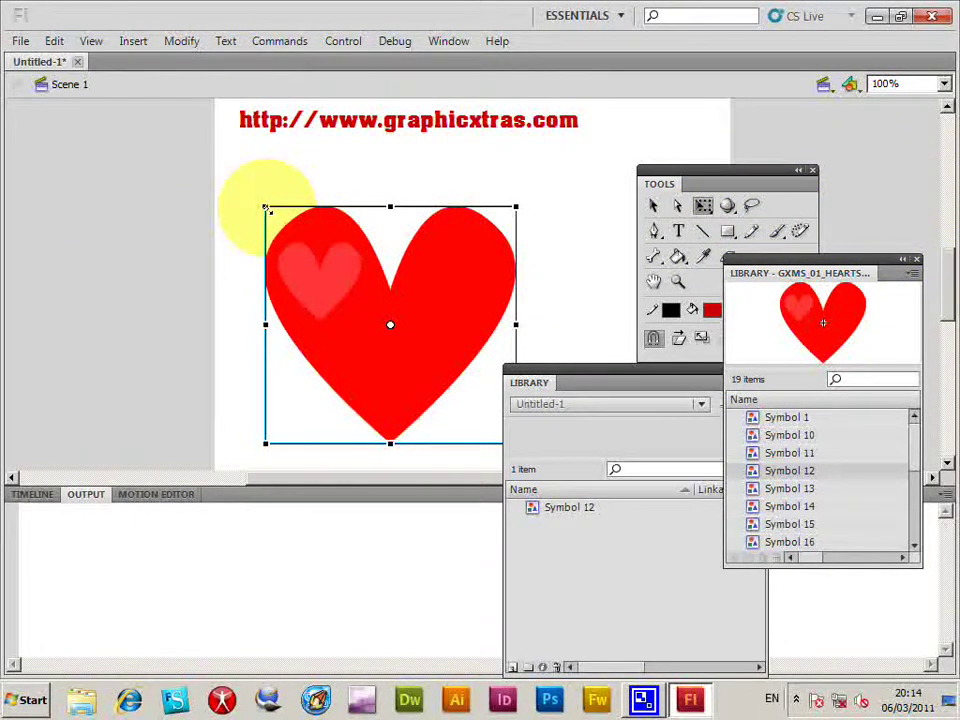
Step: Shrink the heart, convert it into library Symbol 1, and park it left of the stage
left_click_drag(265, 207, 345, 309)
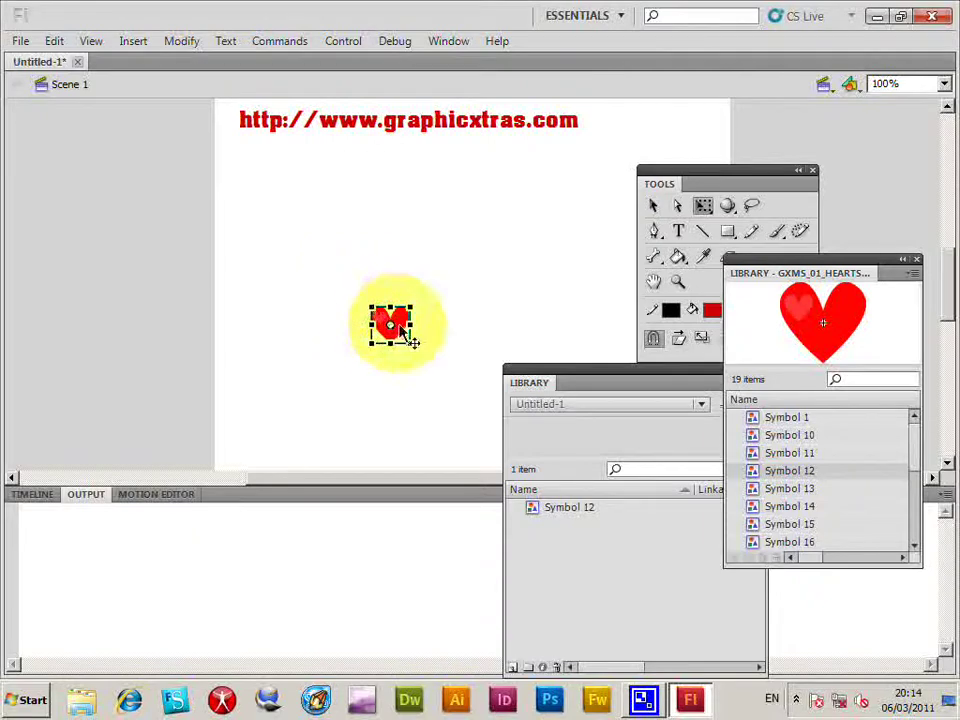
left_click_drag(388, 330, 556, 556)
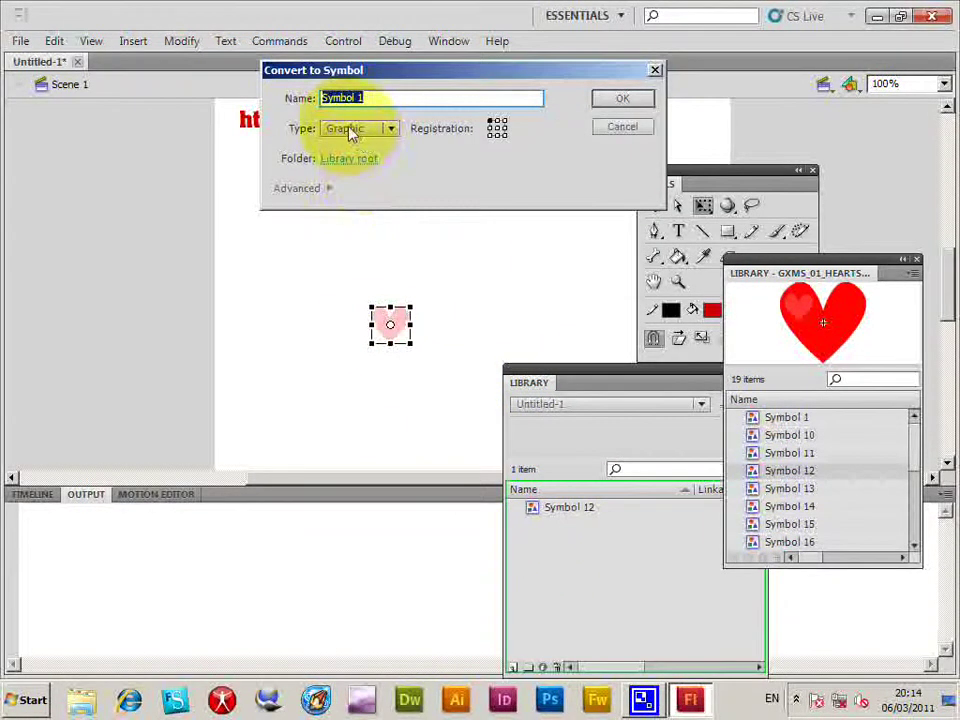
left_click(620, 103)
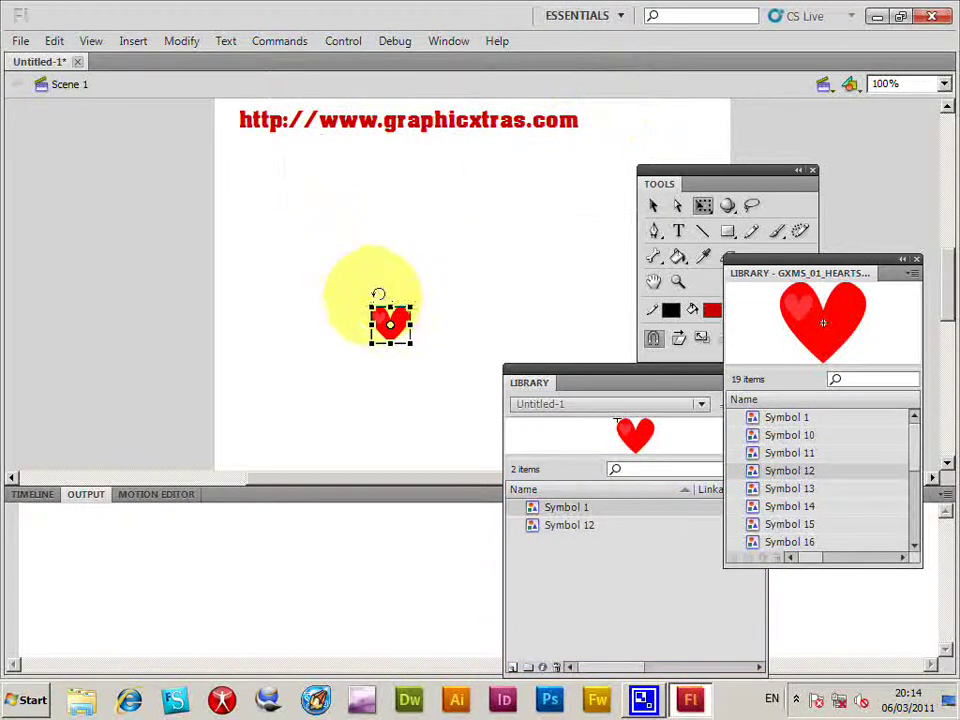
left_click_drag(402, 338, 118, 262)
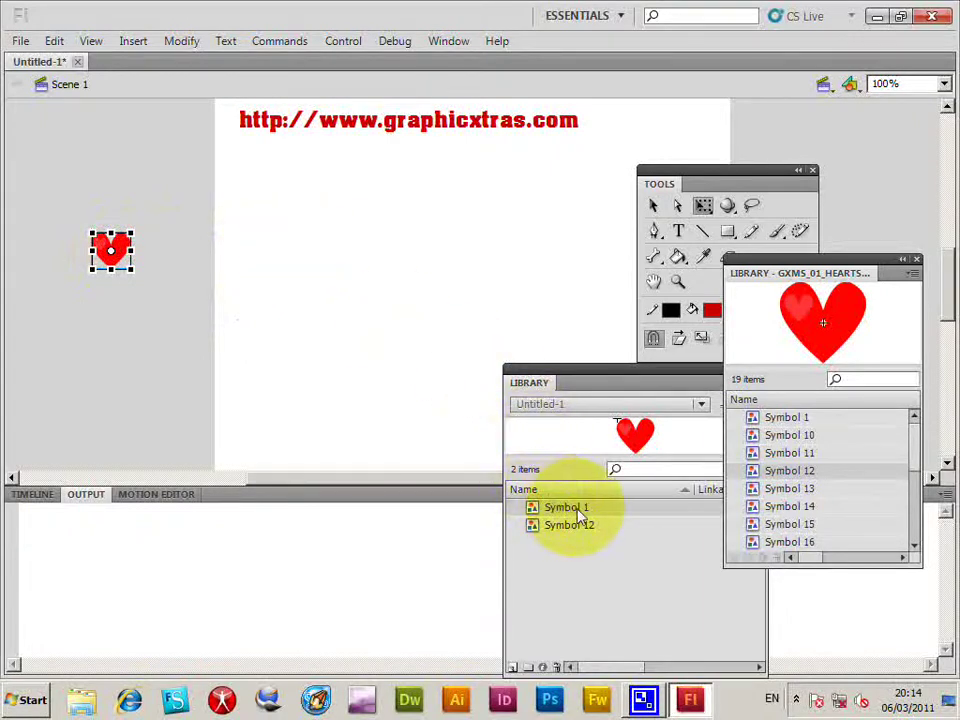
Step: Activate the Deco tool and show its Properties panel, positioned clear of the Tools panel
left_click(801, 232)
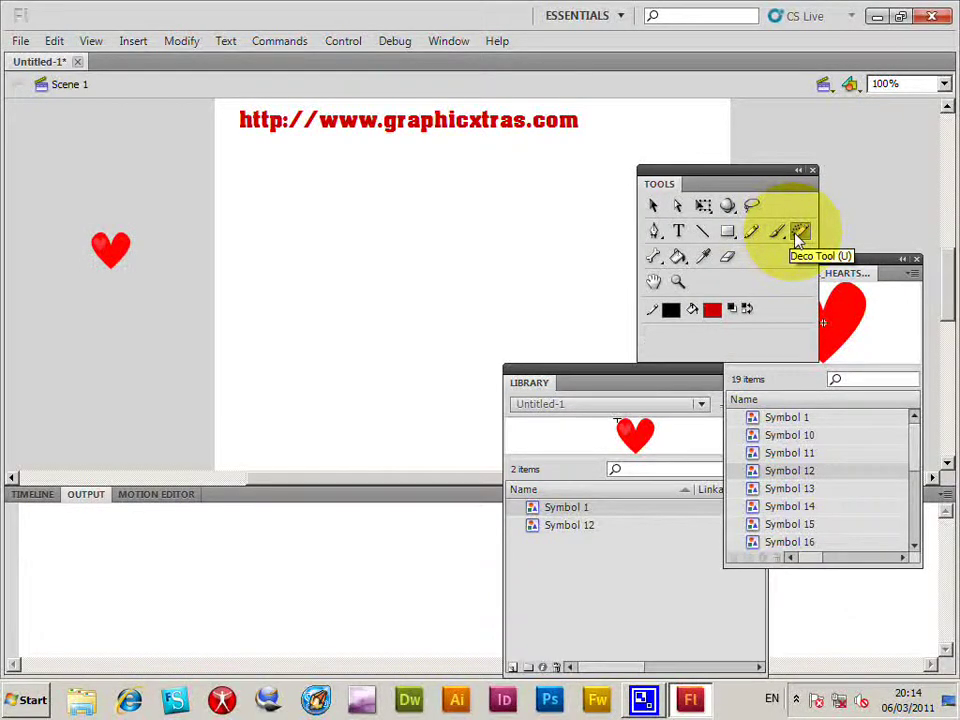
left_click(459, 47)
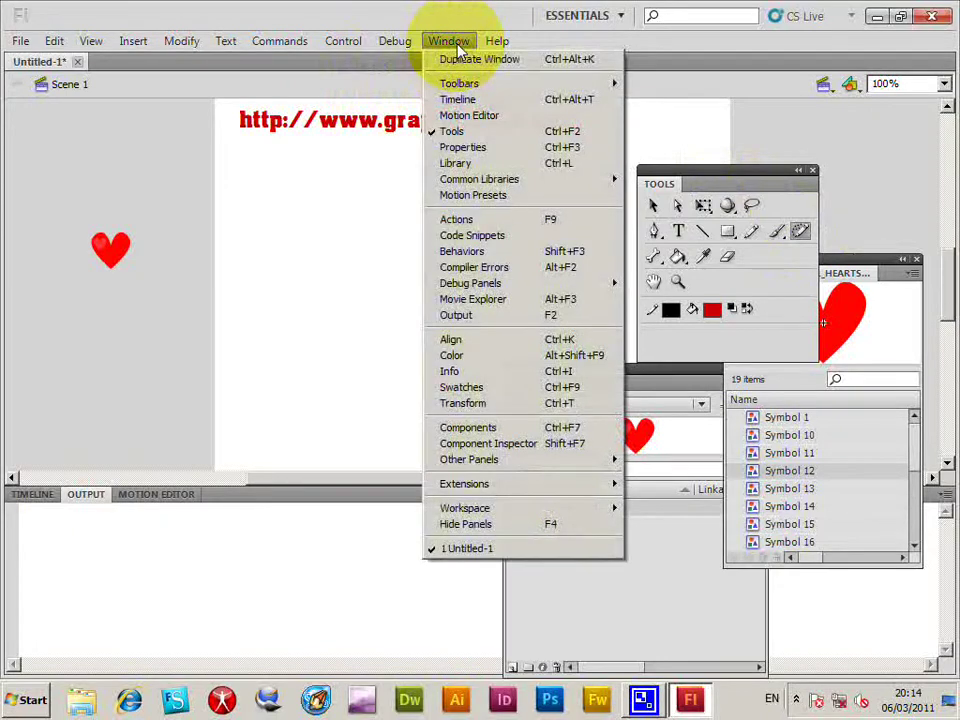
left_click(463, 148)
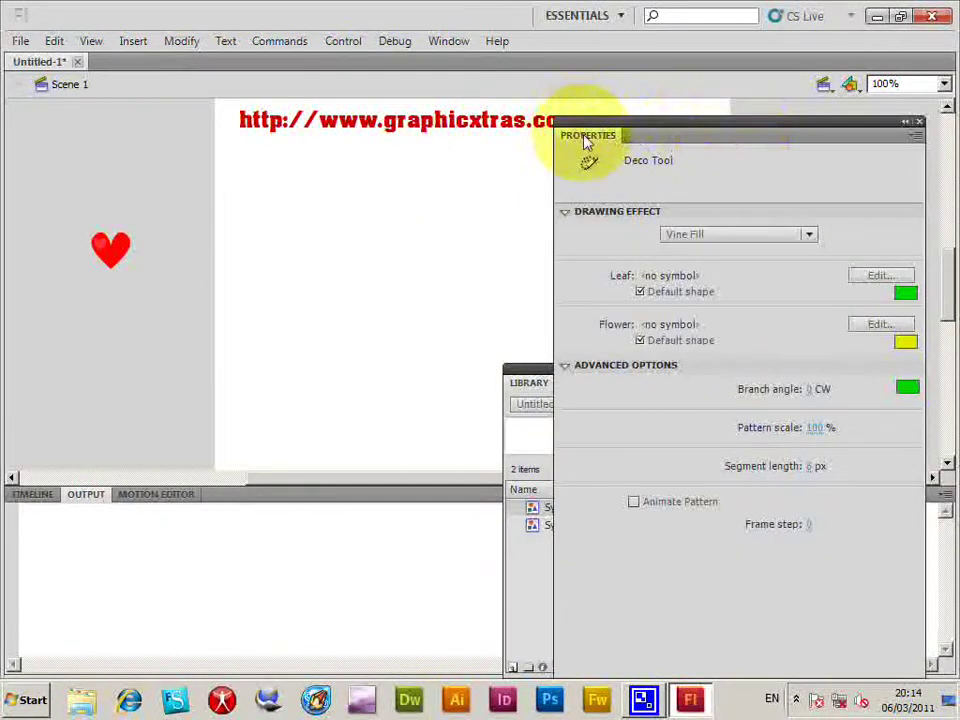
left_click_drag(583, 141, 418, 154)
left_click(452, 44)
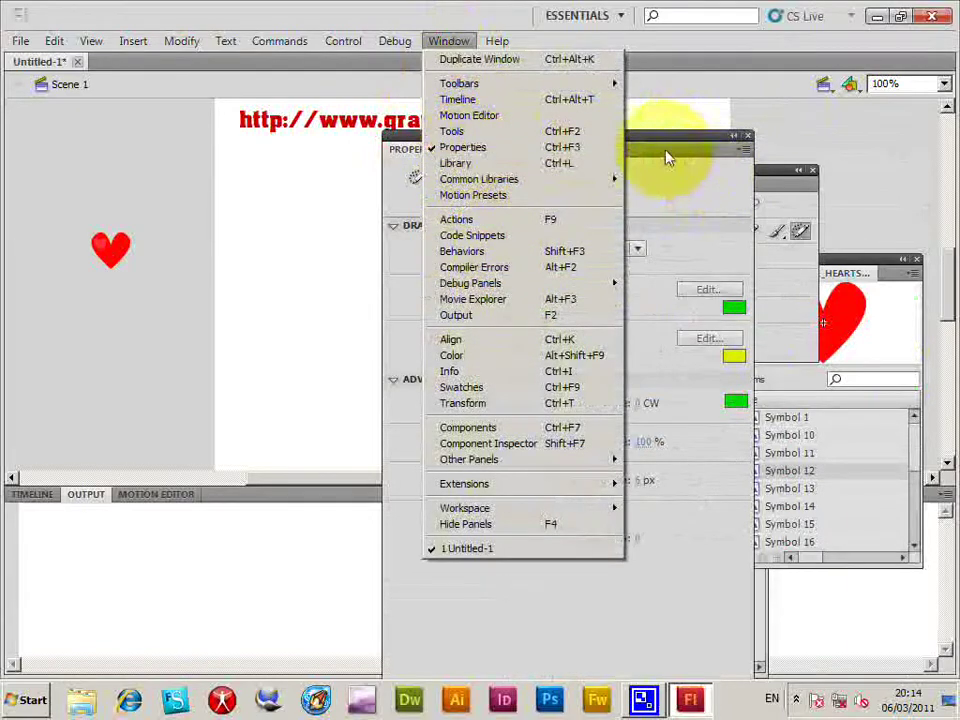
left_click_drag(400, 150, 225, 154)
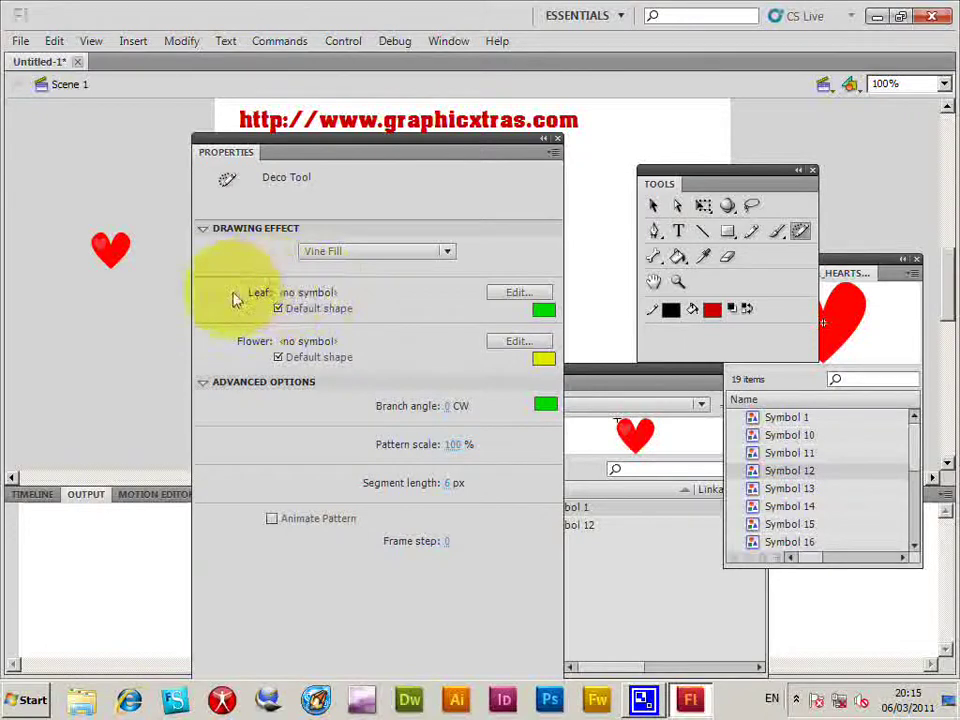
Step: Choose Symbol 1 as the Vine Fill leaf in the Select Symbol dialog
left_click(516, 293)
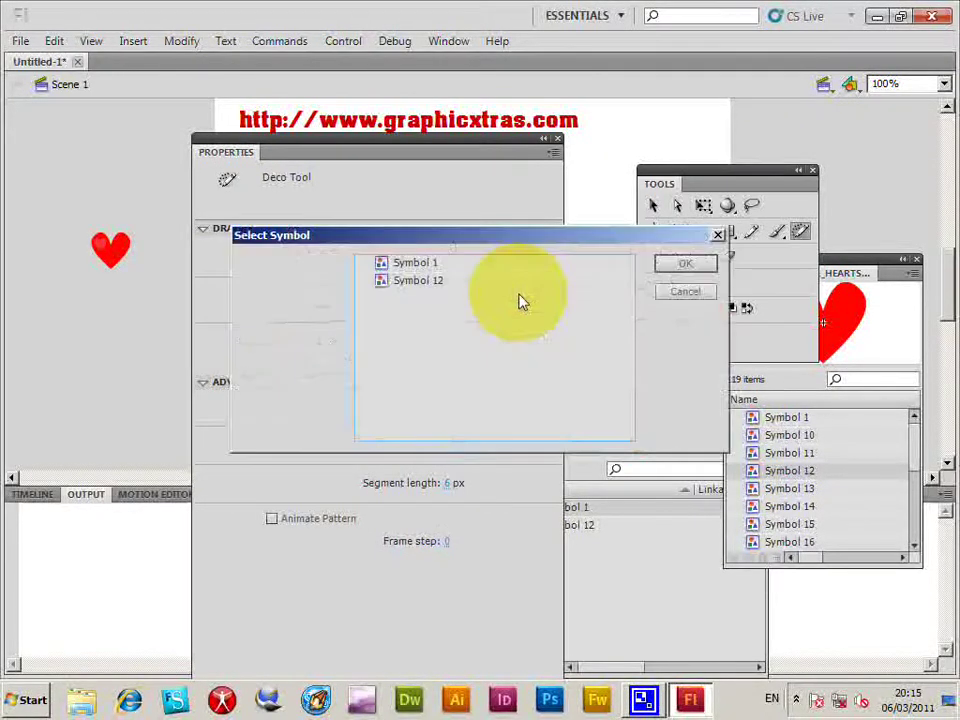
left_click(418, 263)
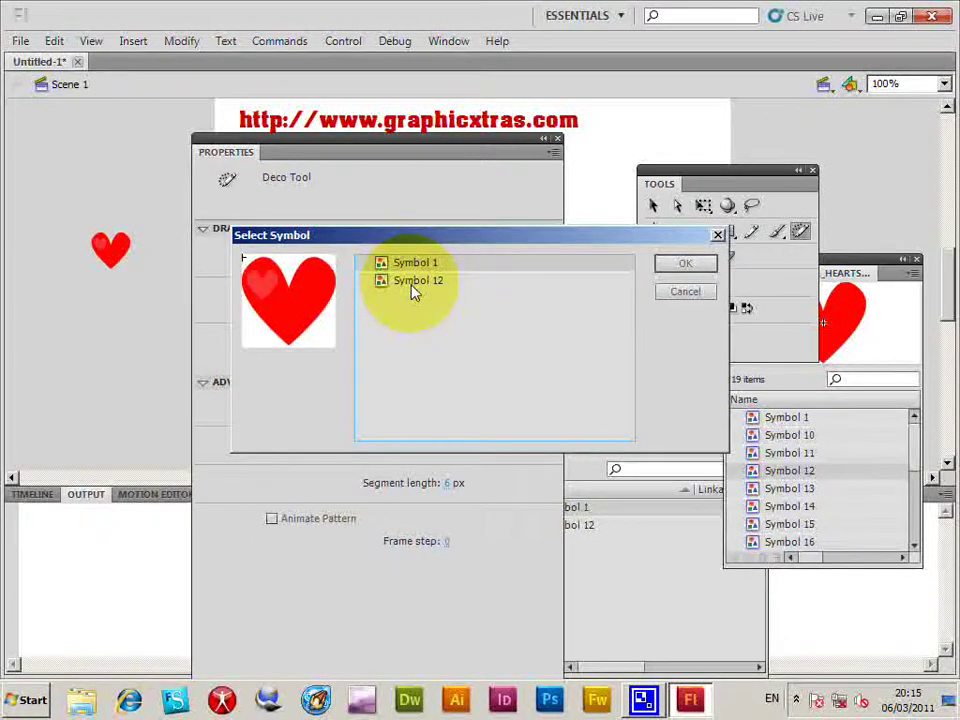
left_click(686, 264)
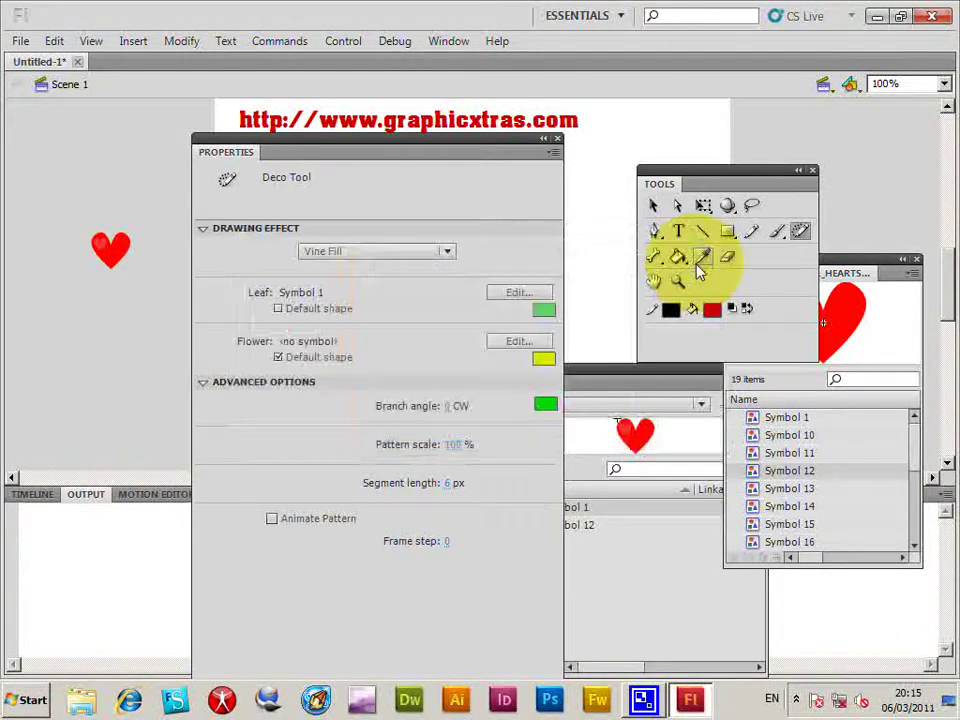
left_click_drag(247, 155, 605, 187)
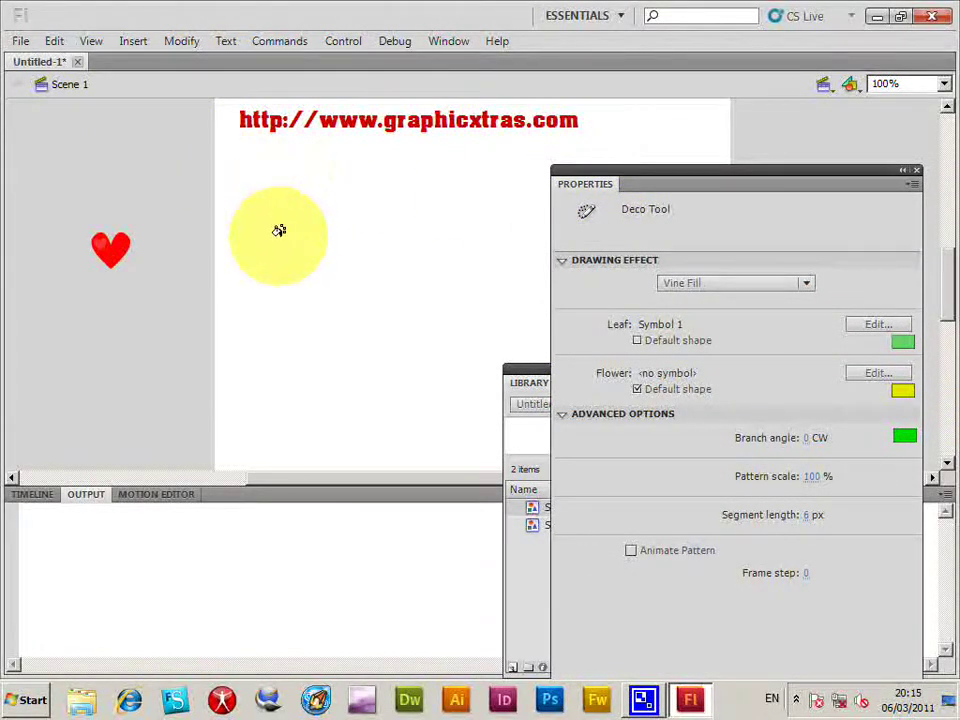
Step: Paint a heart-leaf vine fill across the stage, then undo it with Edit > Undo Deco Tool
left_click(279, 229)
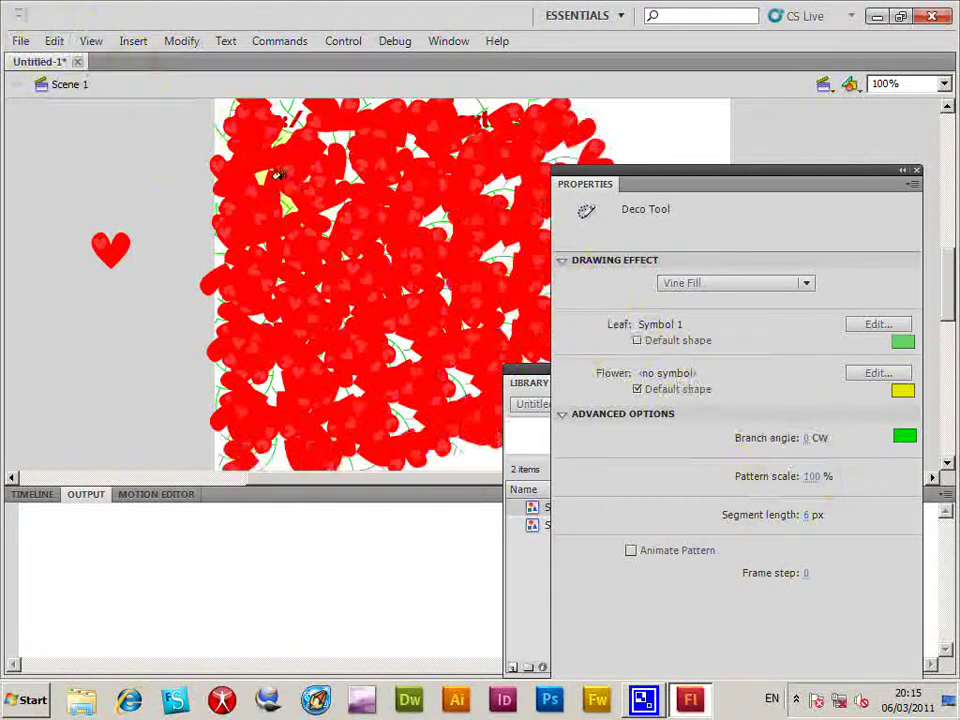
left_click(54, 42)
left_click(56, 58)
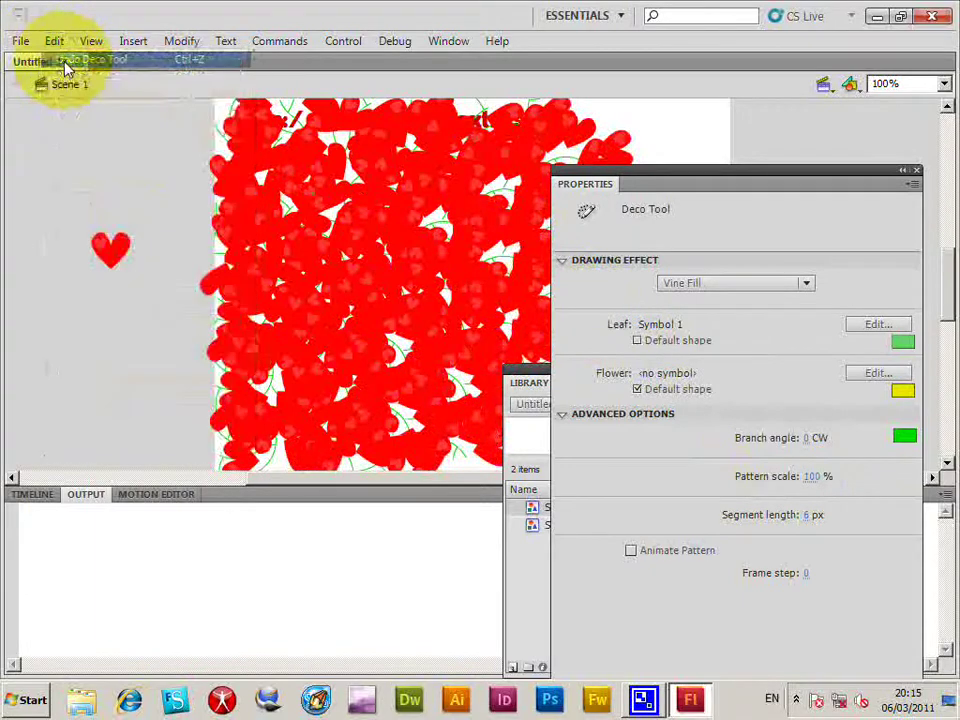
left_click(54, 42)
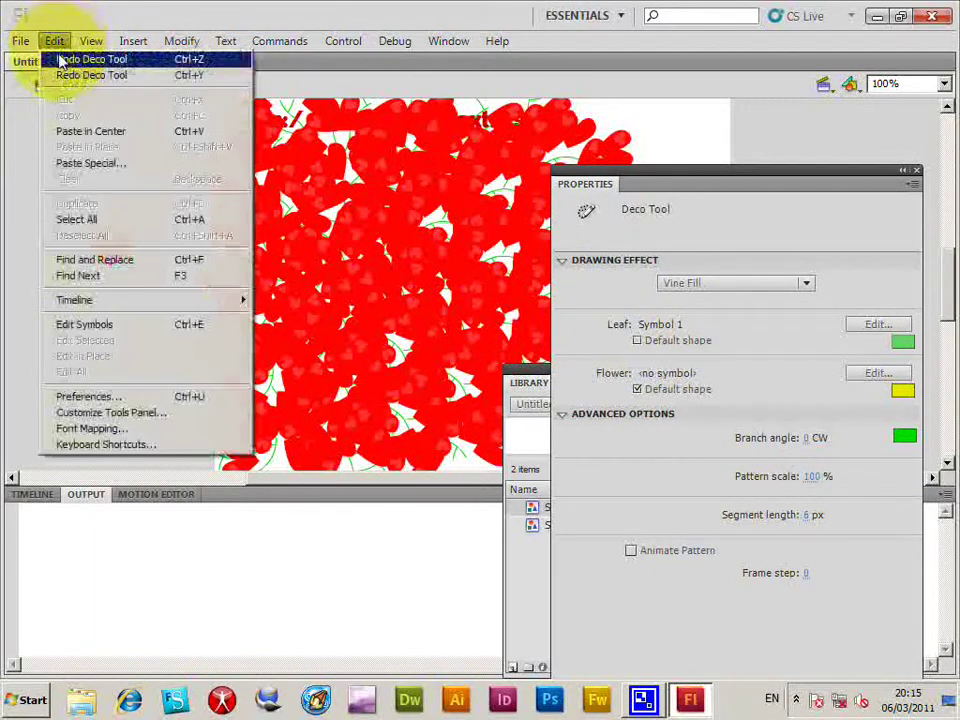
left_click(58, 58)
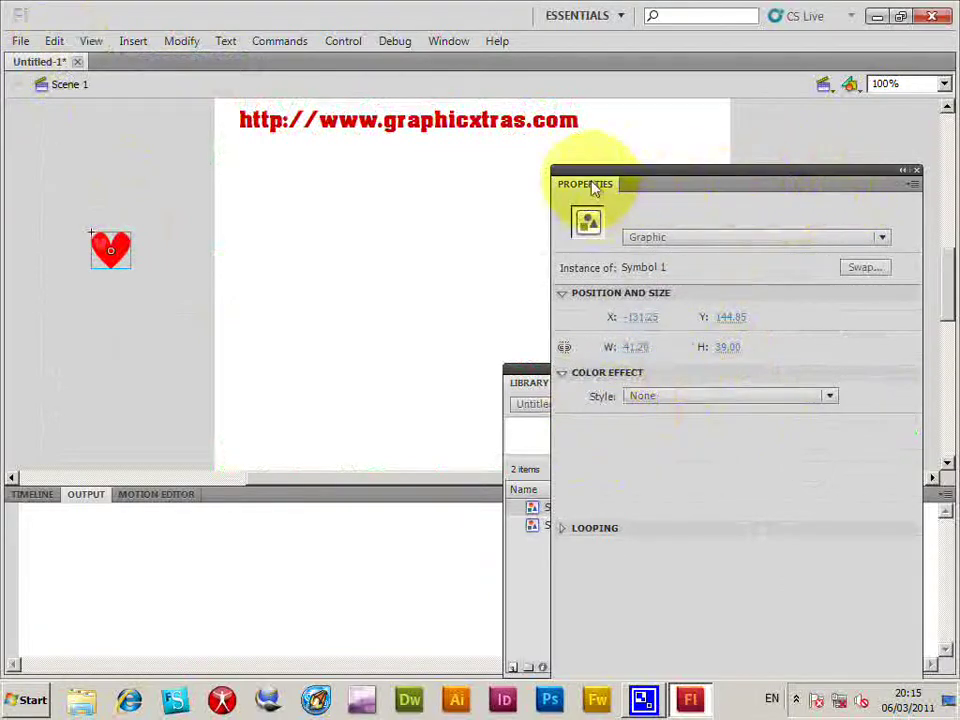
Step: Set the Vine Fill segment length to 20 px and paint the heart vines on the stage
left_click_drag(594, 186, 569, 200)
left_click(799, 231)
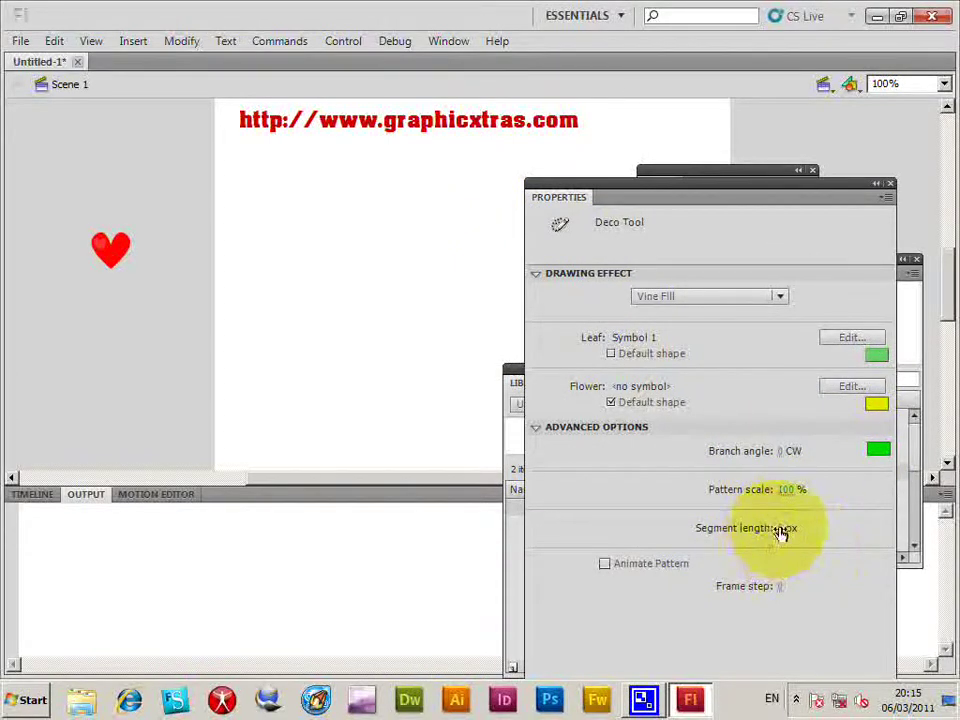
left_click_drag(783, 532, 808, 530)
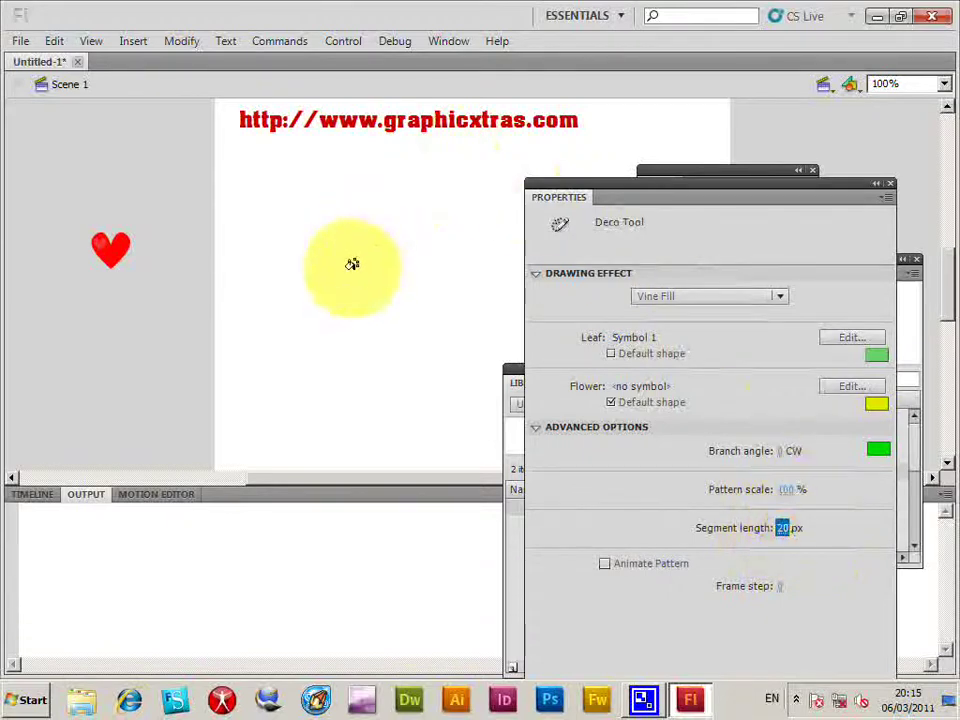
left_click(334, 218)
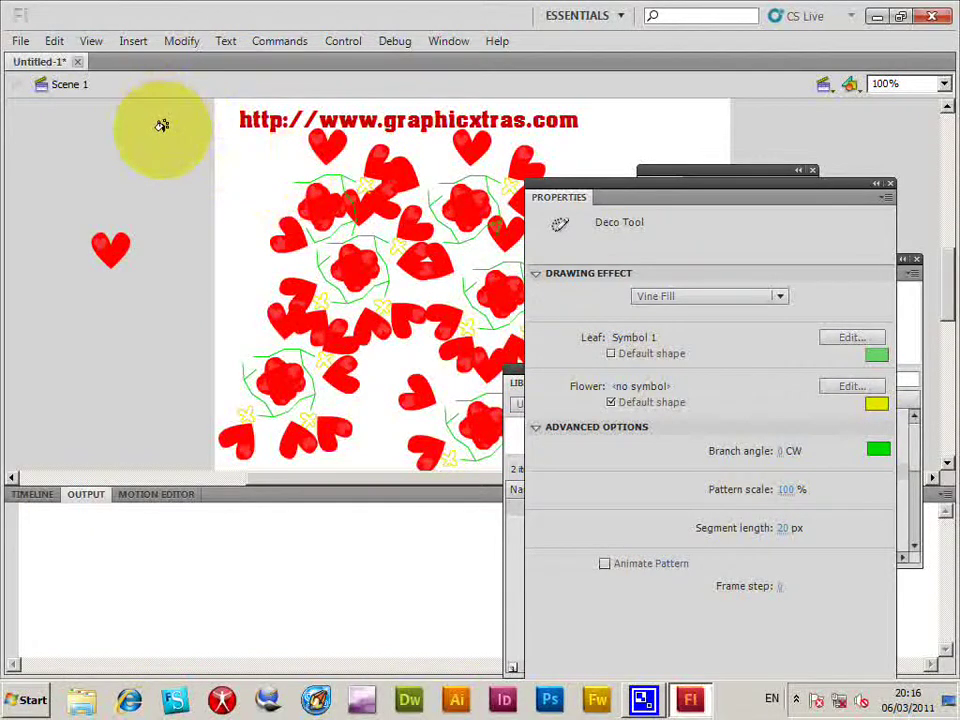
Step: Undo Deco Tool repeatedly from the Edit menu until every heart-vine cluster is gone
left_click(54, 41)
left_click(76, 64)
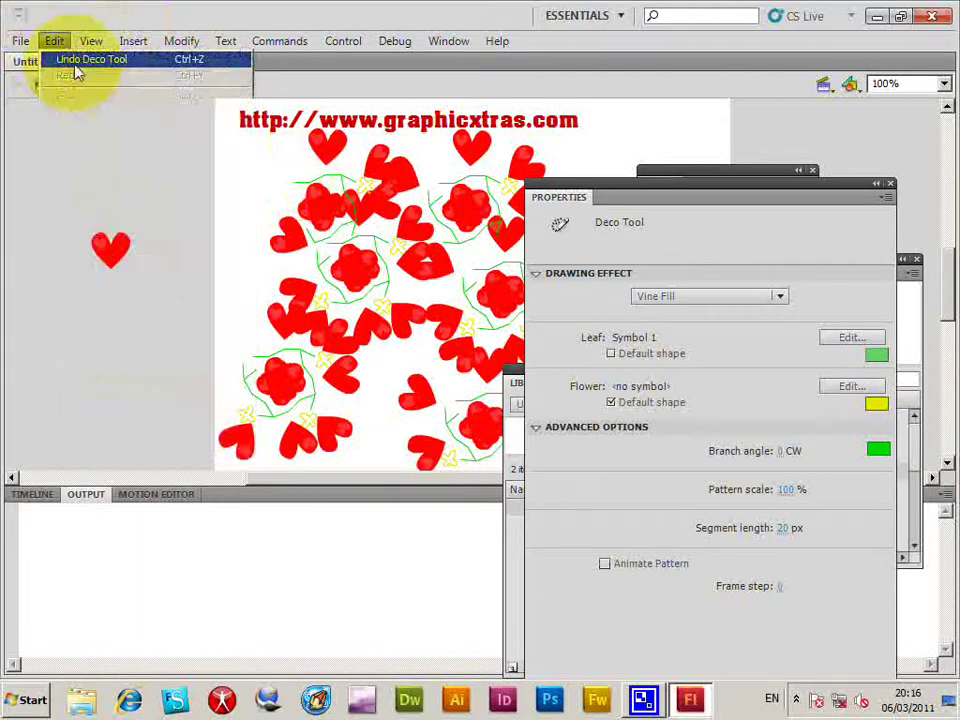
left_click(54, 41)
left_click(62, 58)
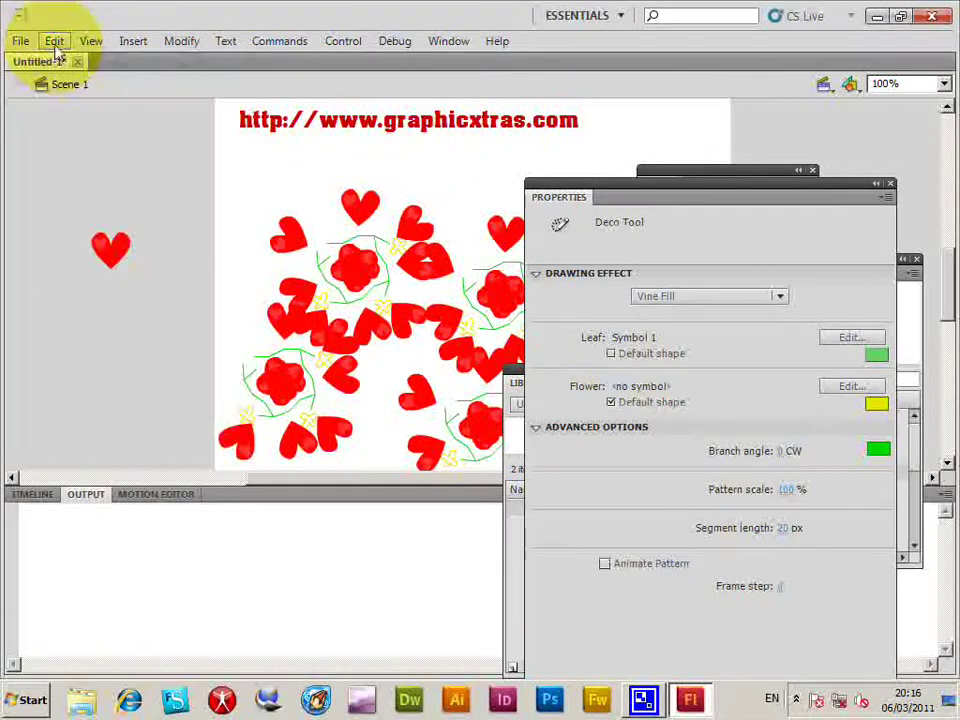
left_click(55, 44)
left_click(62, 58)
left_click(54, 42)
left_click(64, 60)
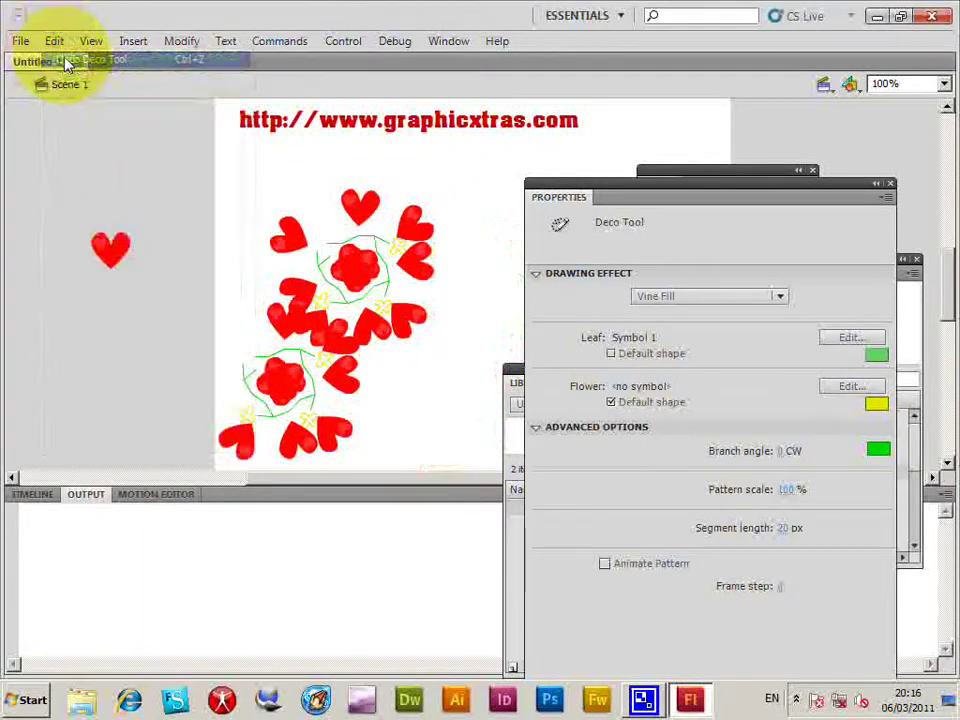
left_click(54, 41)
left_click(62, 58)
left_click(54, 41)
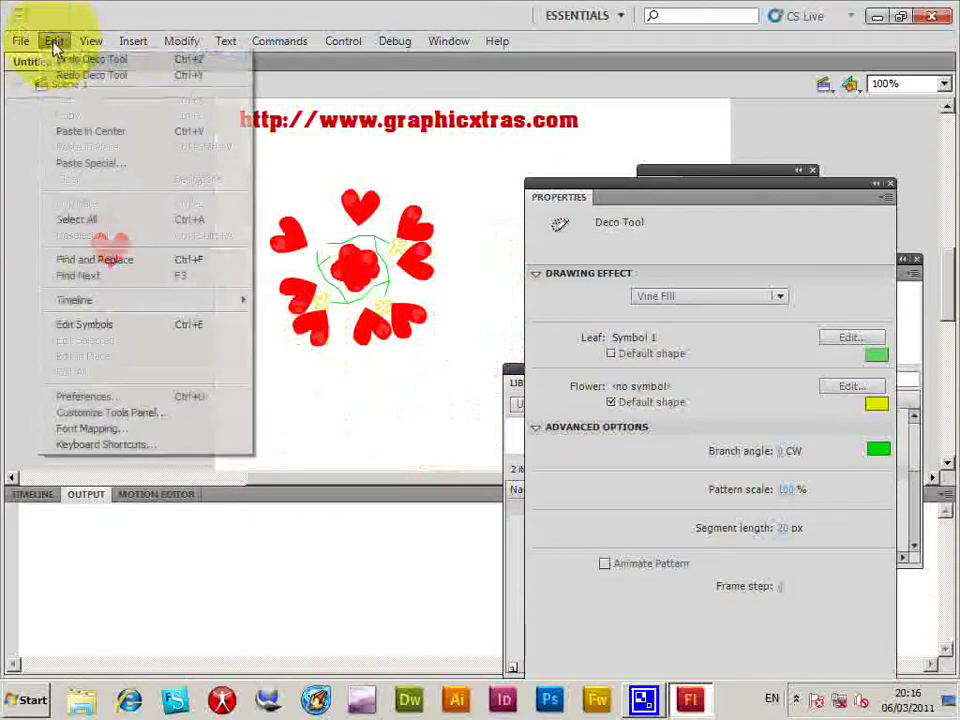
left_click(63, 59)
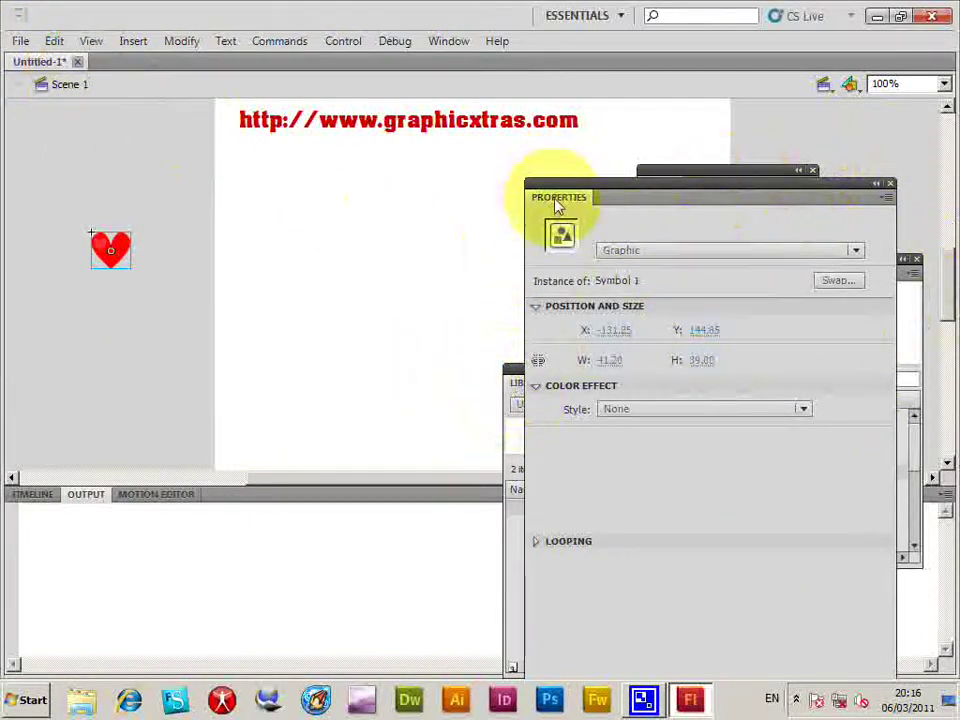
Step: Reselect the Deco tool and change its drawing effect from Vine Fill to Grid Fill
left_click_drag(558, 203, 584, 293)
left_click(800, 231)
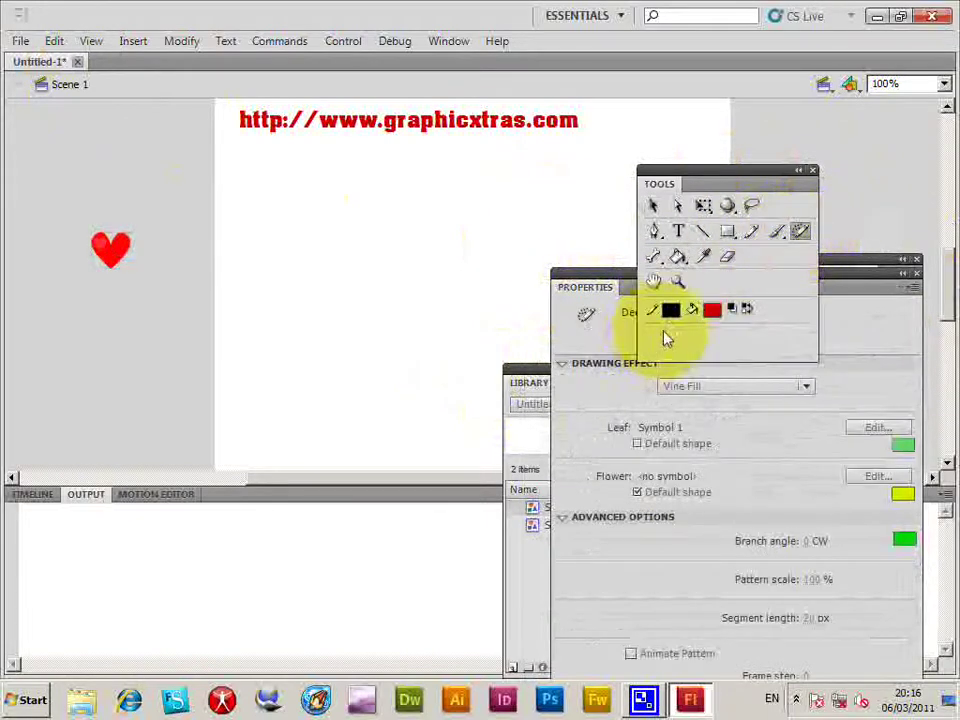
left_click(696, 407)
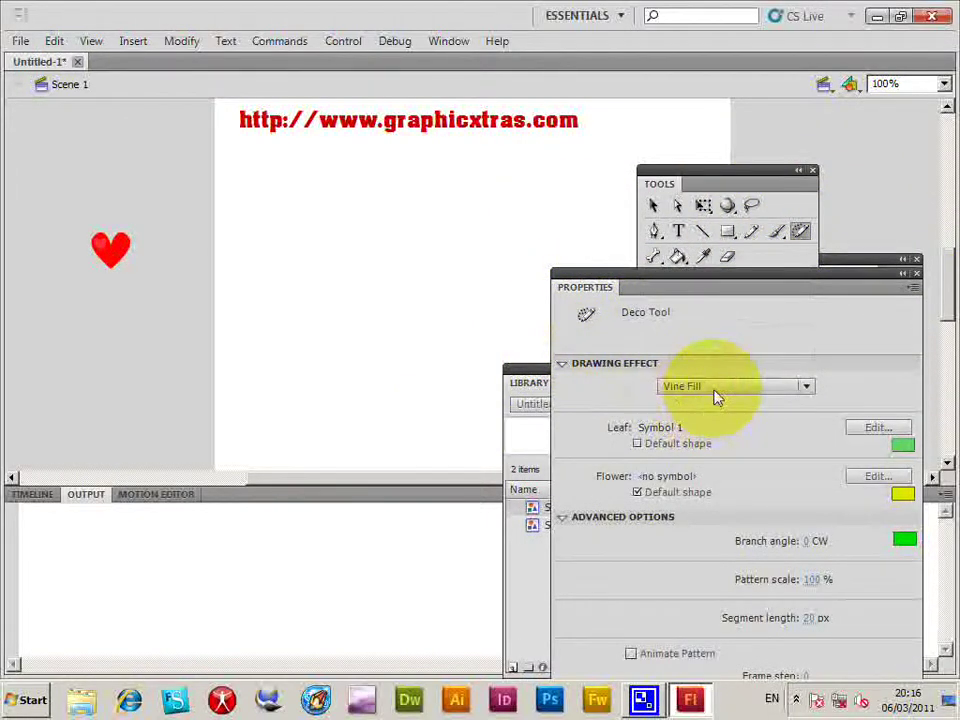
left_click(714, 390)
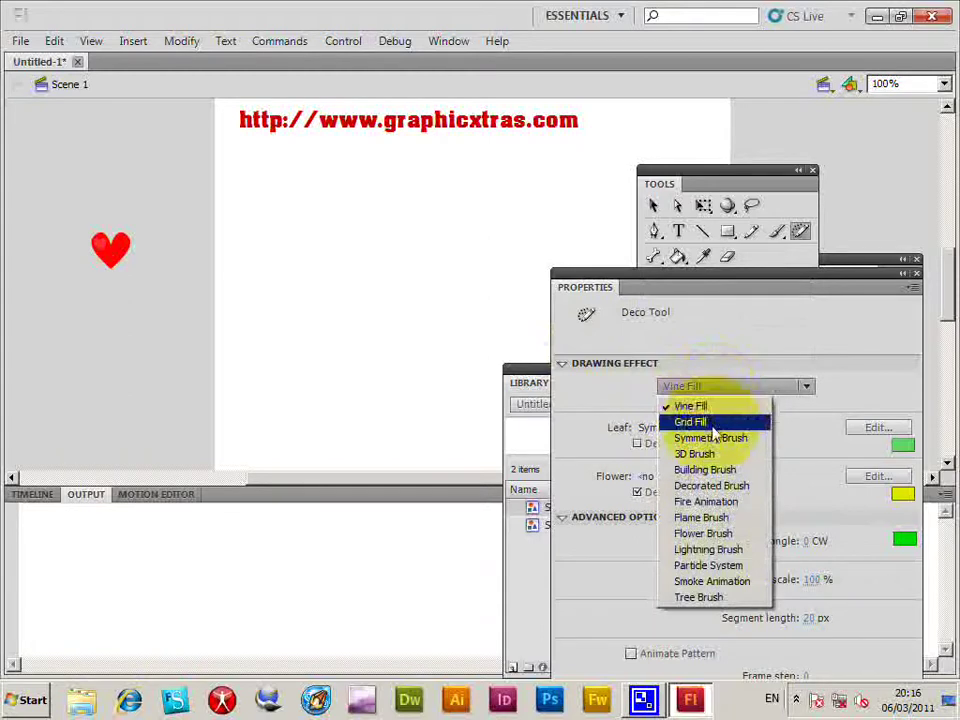
left_click(714, 423)
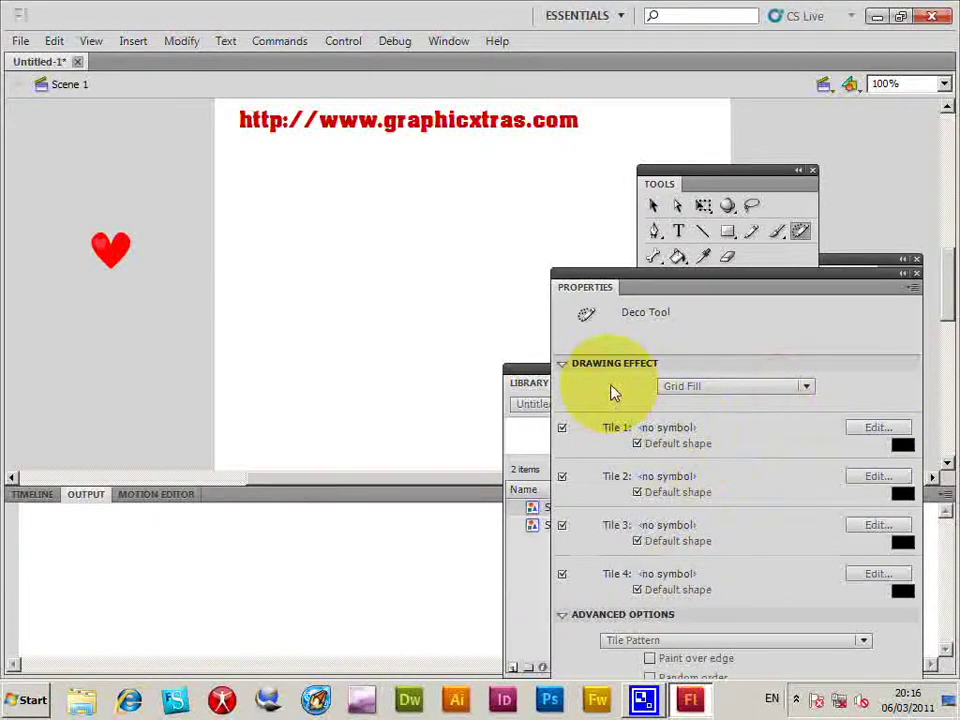
Step: Assign Symbol 1 to Grid Fill's Tile 1 and fill the stage with the grid
left_click(872, 428)
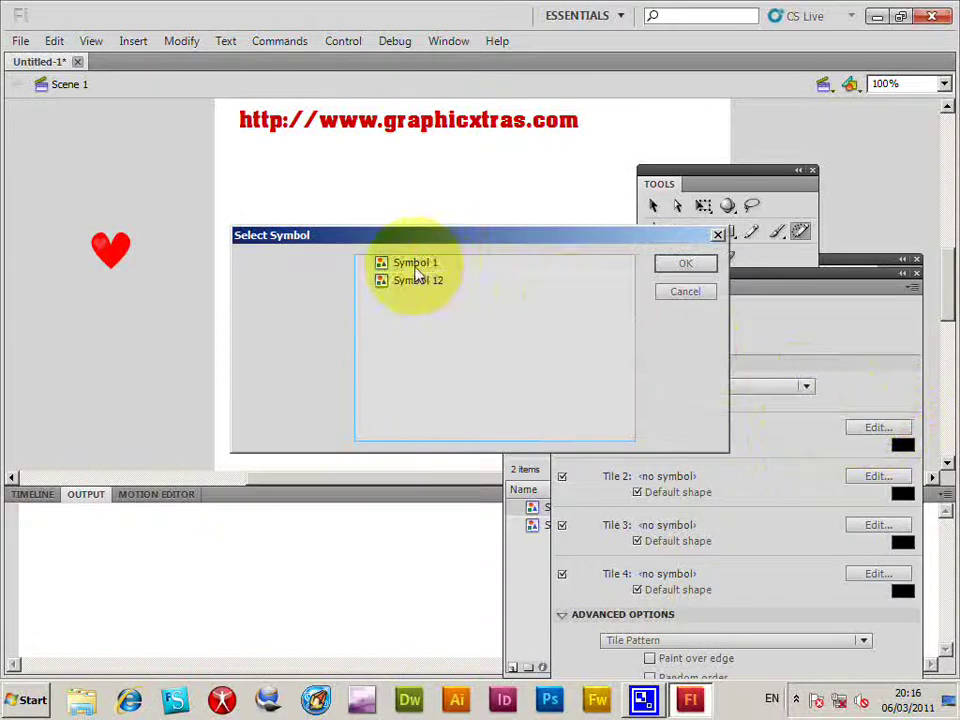
left_click(414, 263)
left_click(688, 265)
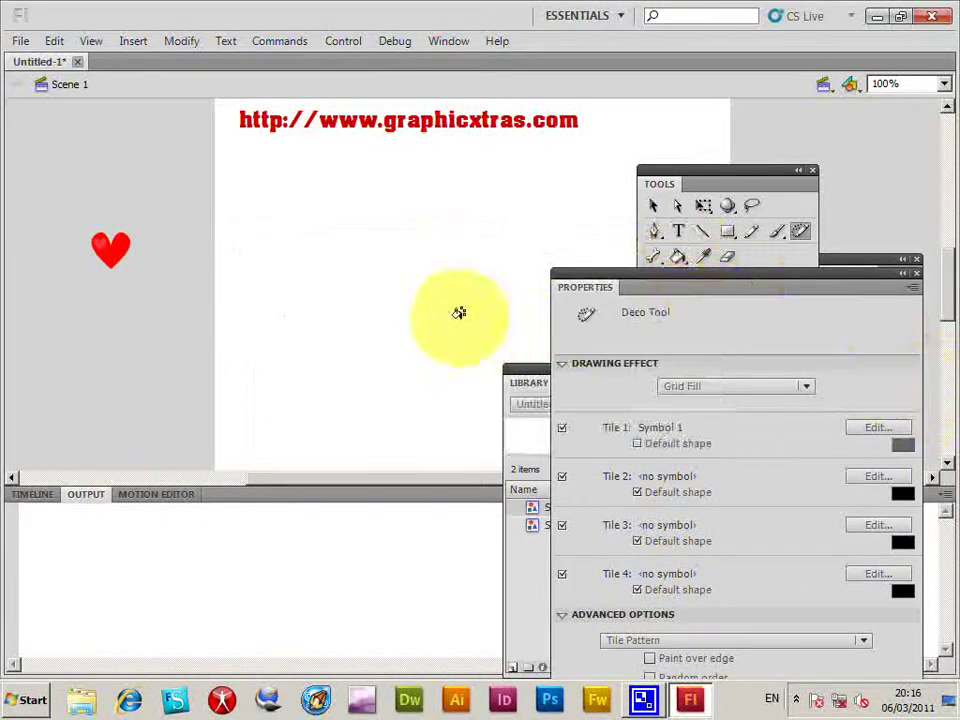
left_click(319, 203)
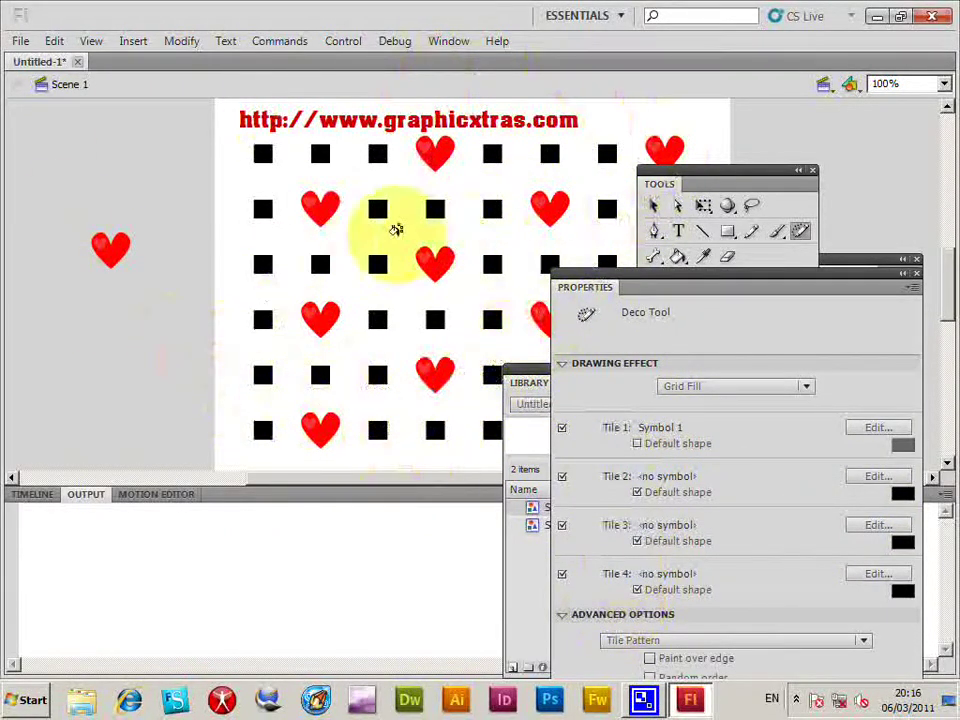
Step: Undo the grid fill and reselect the Deco tool
left_click(54, 41)
left_click(52, 58)
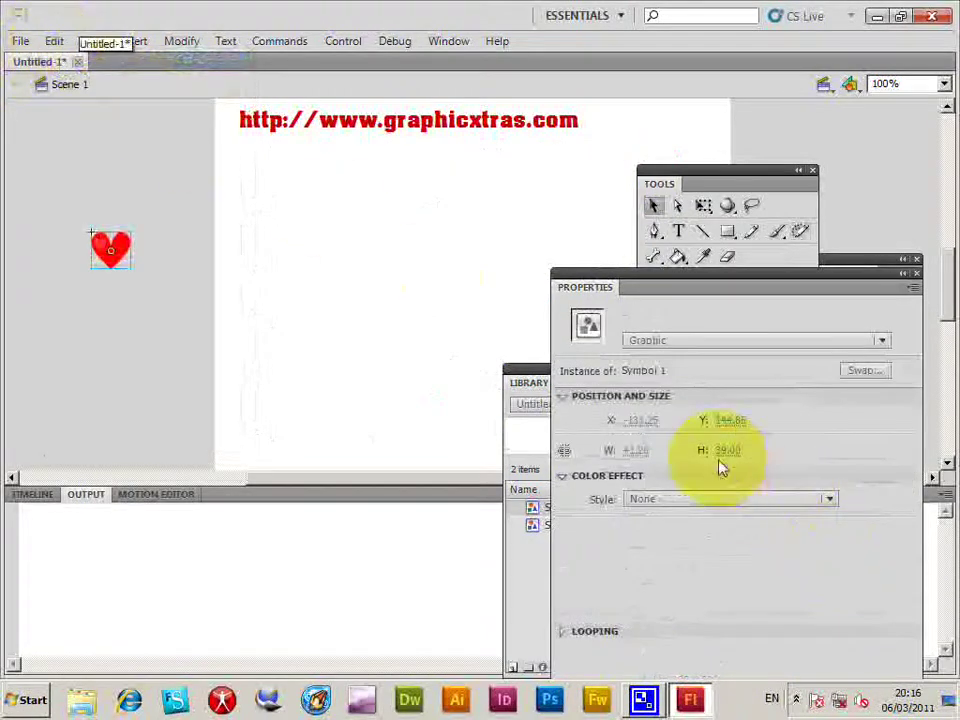
left_click(800, 231)
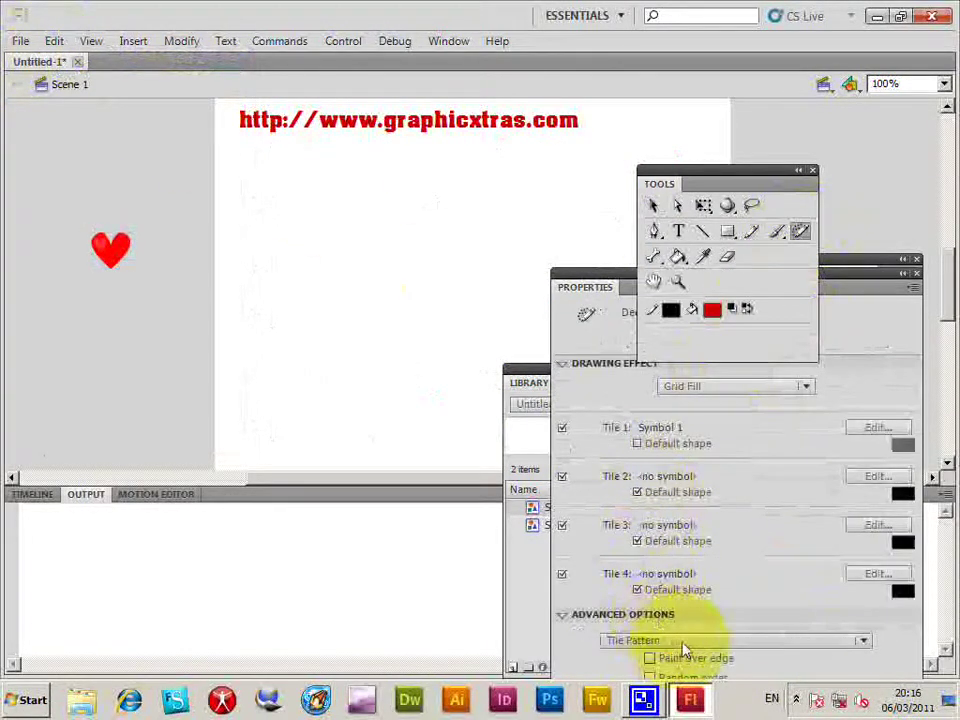
left_click(684, 645)
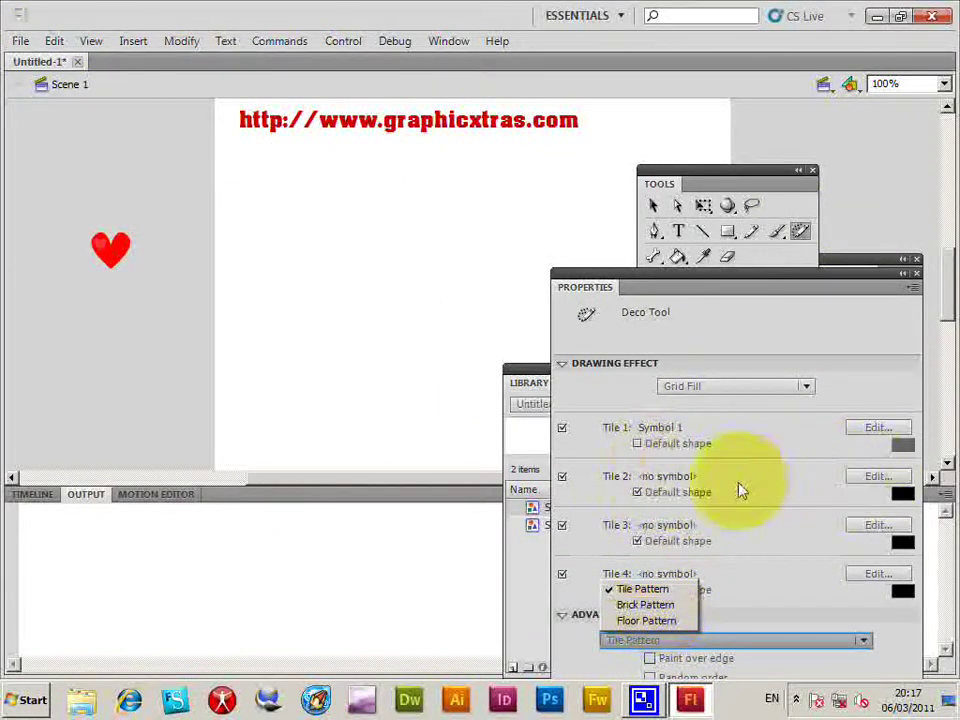
left_click(870, 480)
Step: Set Tile 2 to Symbol 1, choose Brick Pattern layout, and fill the stage
left_click(877, 477)
left_click(440, 263)
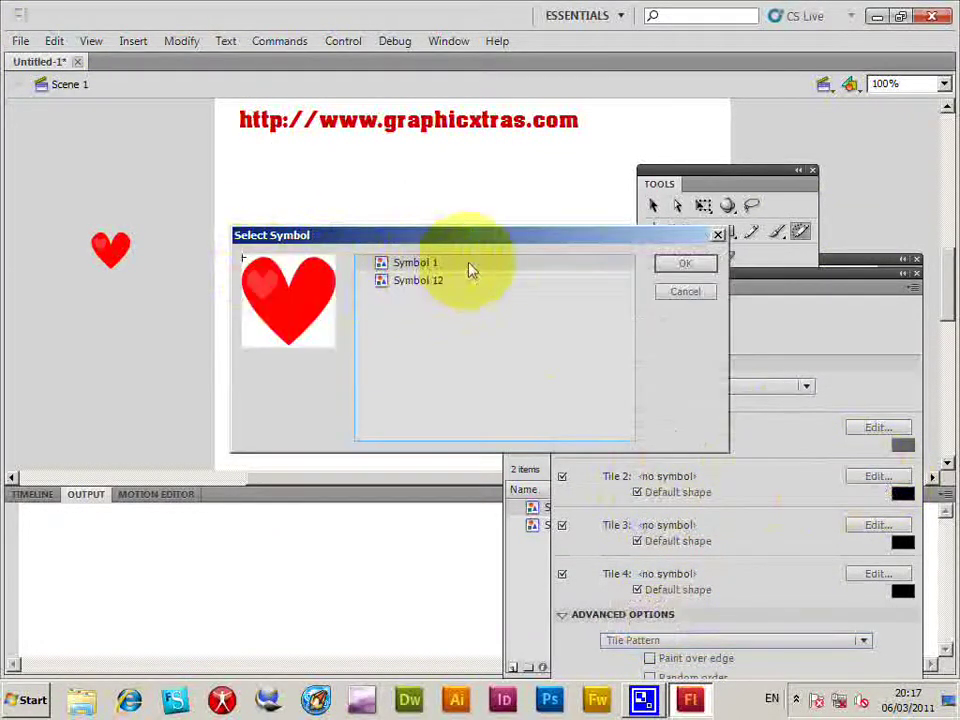
left_click(684, 264)
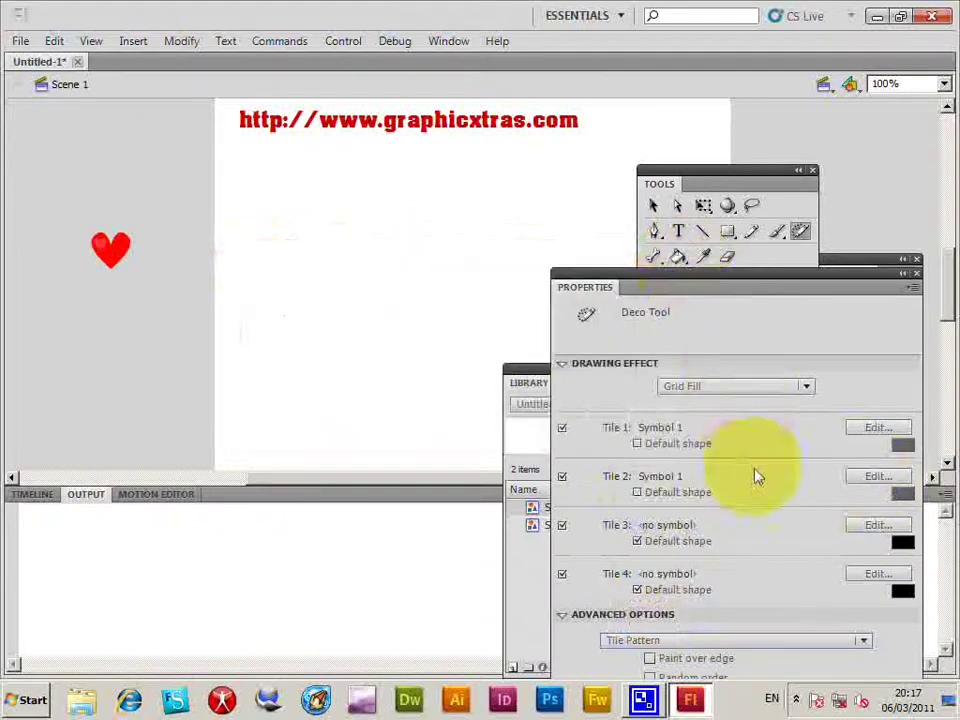
left_click(644, 645)
left_click(645, 604)
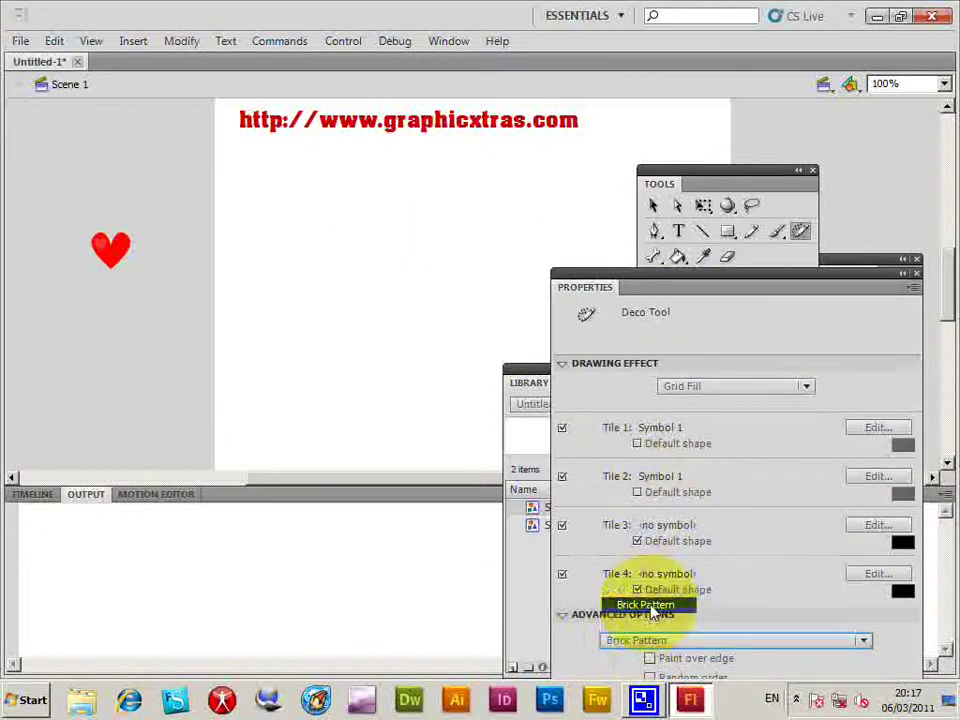
left_click(361, 260)
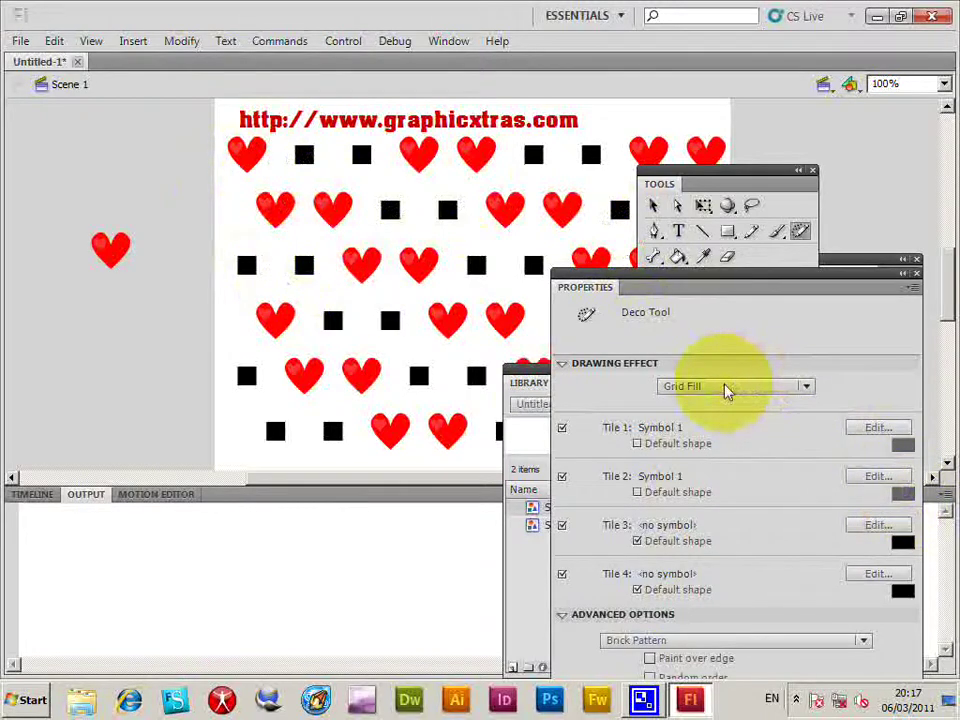
Step: Undo the Deco Tool brick heart fill, then reselect Deco and show its Drawing Effect list
left_click(52, 41)
left_click(60, 58)
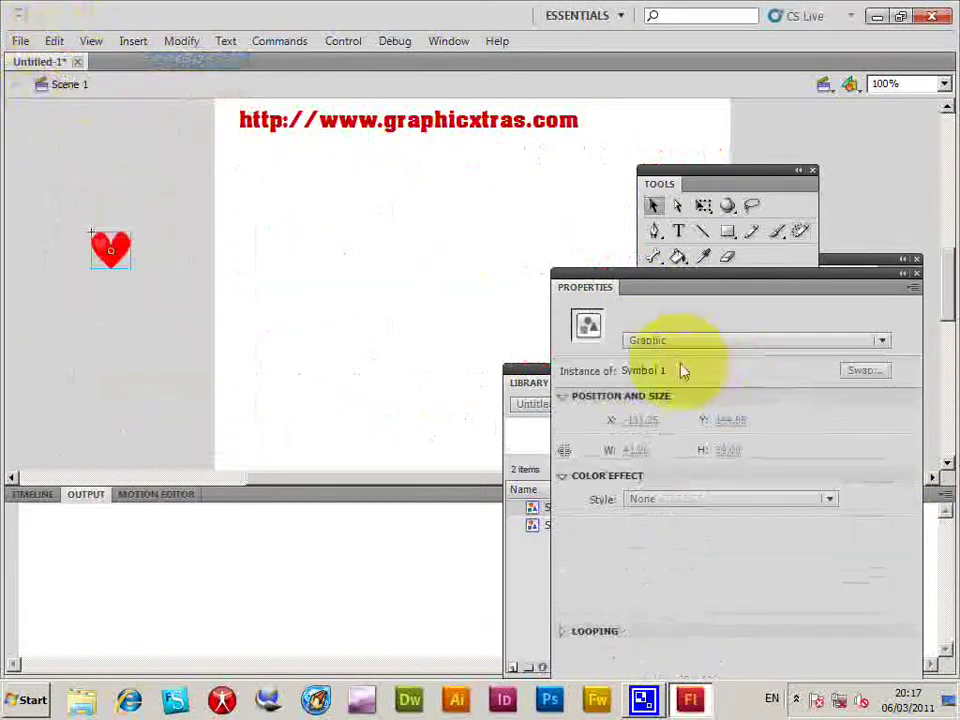
left_click(799, 231)
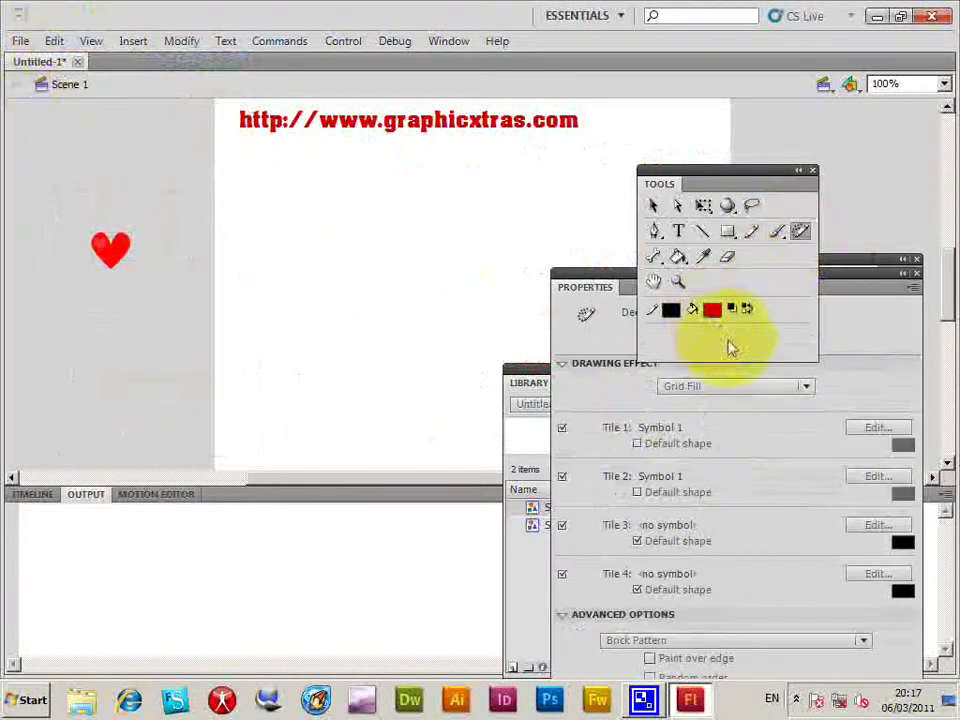
left_click(708, 397)
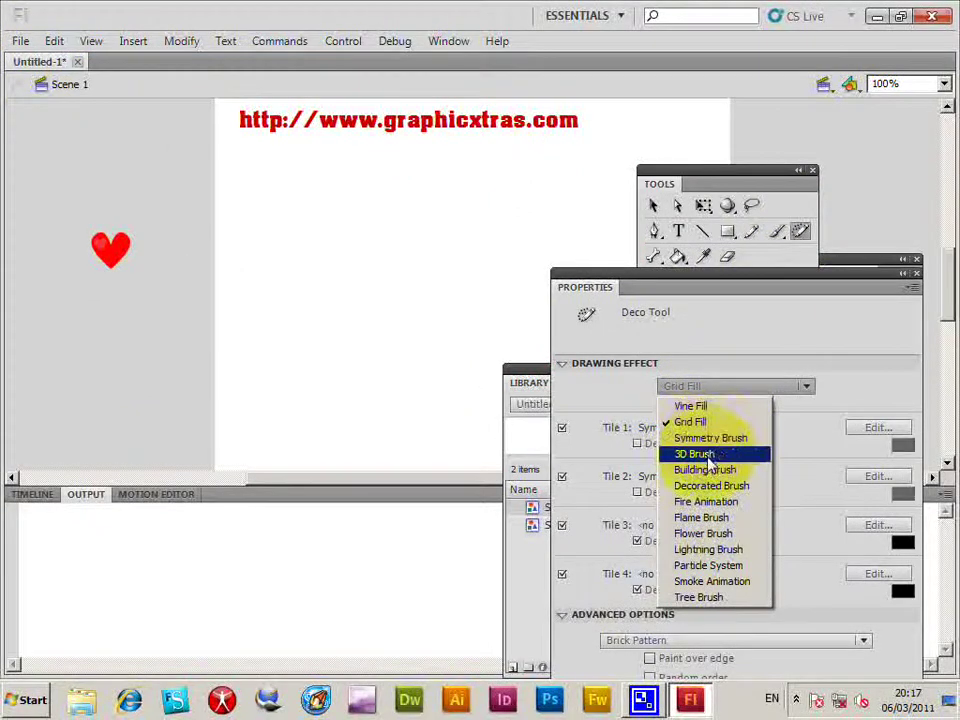